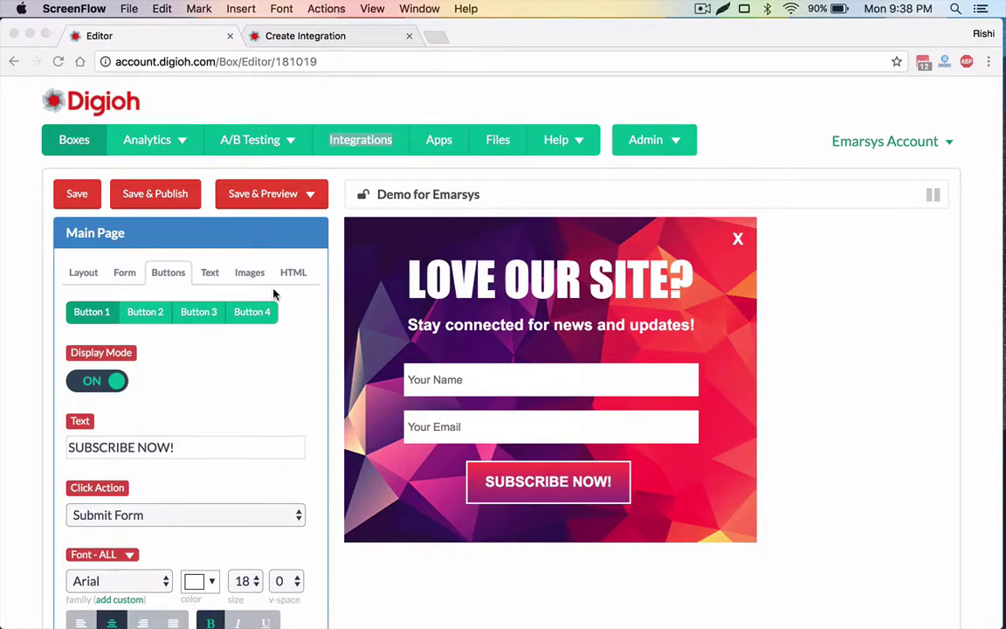
- Review the box layout, the form fields list and the headline text settings
{"action": "scroll", "coordinate": [273, 294], "scroll_direction": "down", "scroll_amount": 2}
{"action": "scroll", "coordinate": [274, 292], "scroll_direction": "up", "scroll_amount": 2}
{"action": "scroll", "coordinate": [365, 219], "scroll_direction": "down", "scroll_amount": 1}
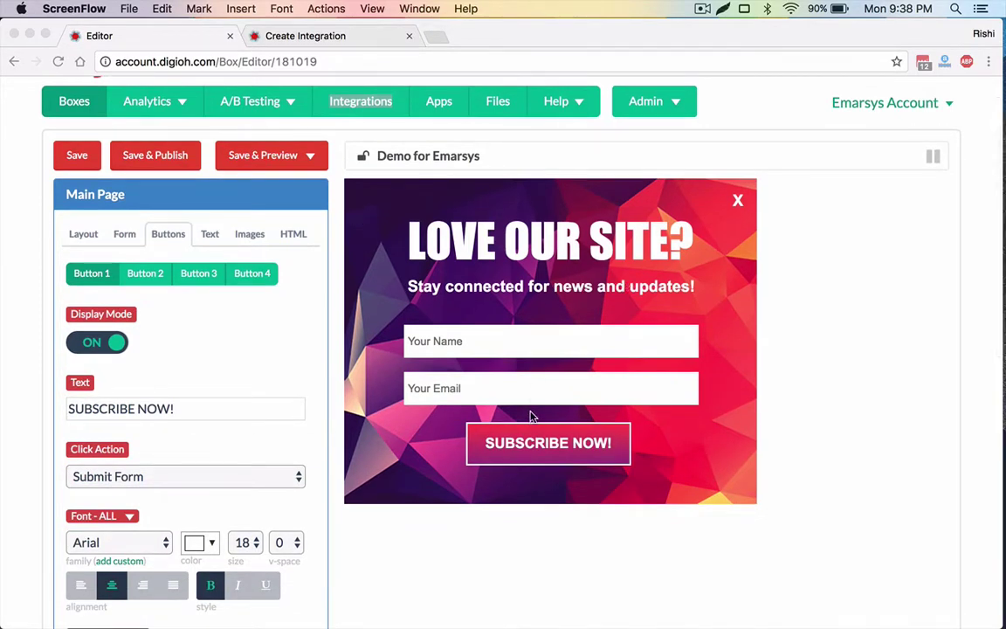
{"action": "mouse_move", "coordinate": [516, 442]}
{"action": "left_mouse_down"}
{"action": "mouse_move", "coordinate": [482, 487]}
{"action": "mouse_move", "coordinate": [516, 442]}
{"action": "left_mouse_up"}
{"action": "left_click", "coordinate": [124, 233]}
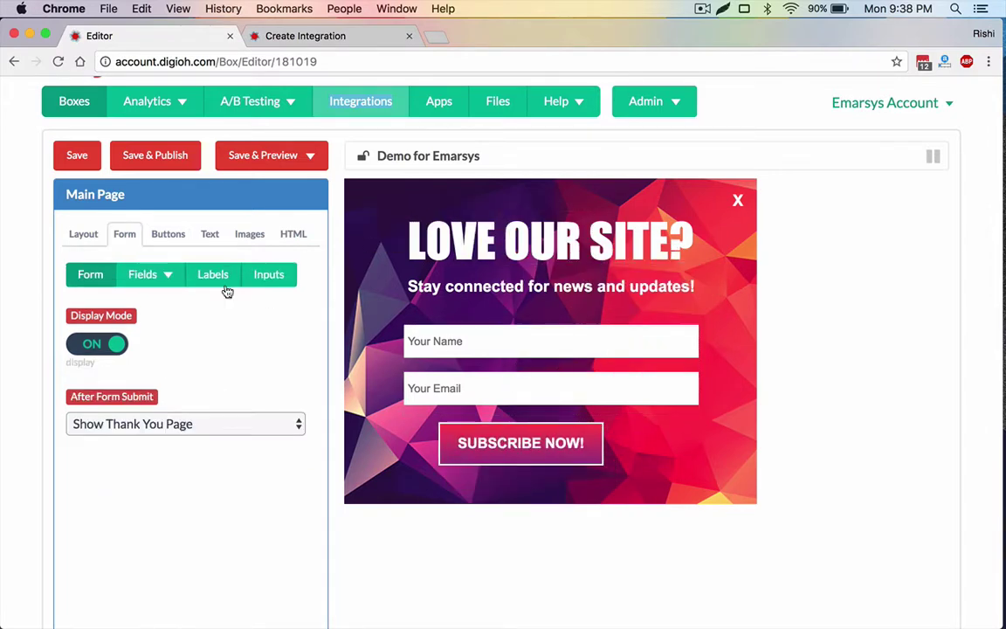
{"action": "left_click", "coordinate": [140, 275]}
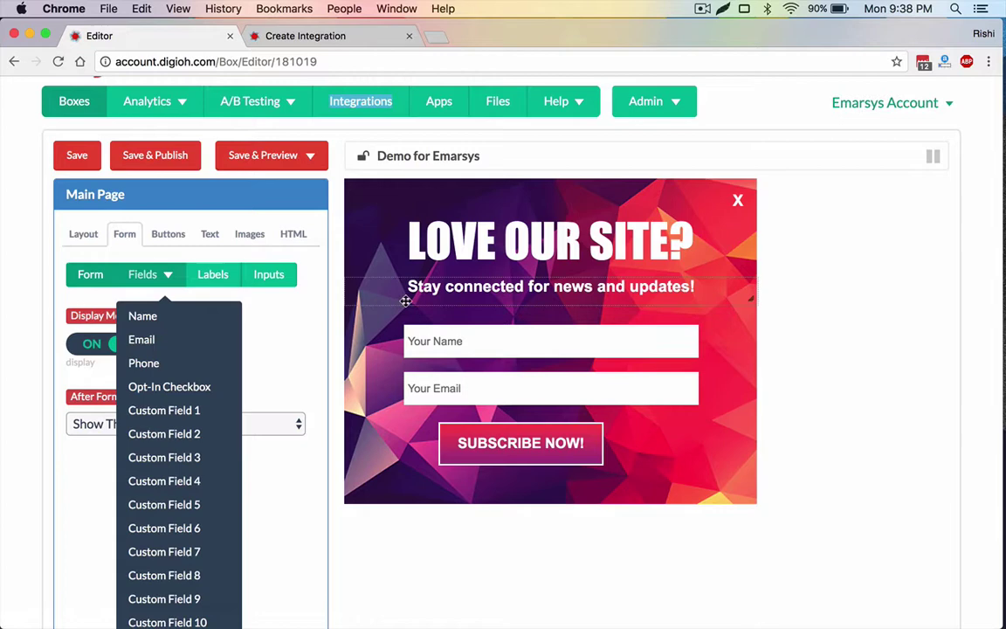
{"action": "left_click", "coordinate": [542, 229]}
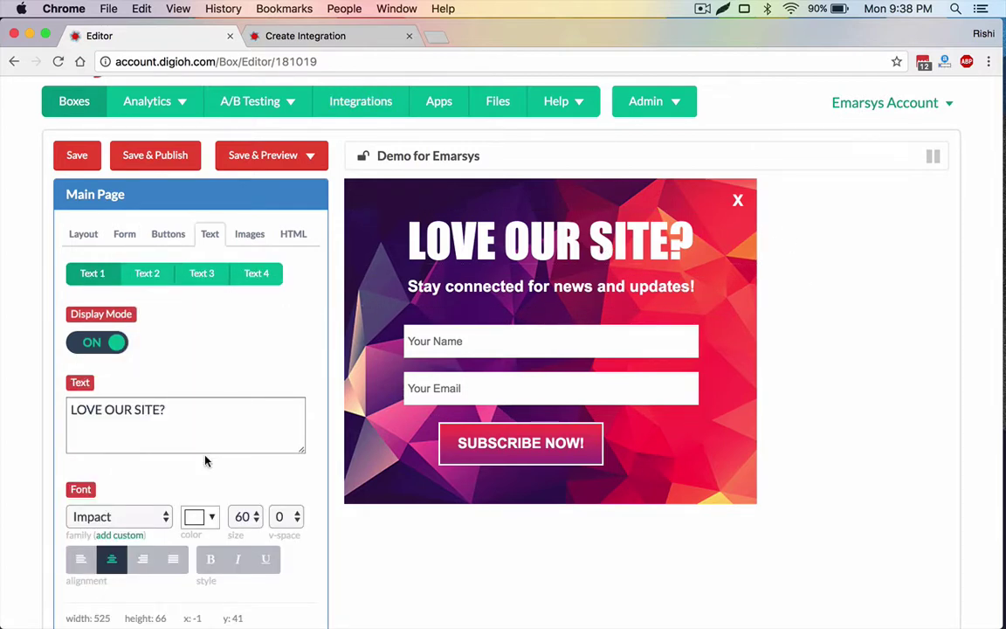
- Save the box, preview it on a blank site, and return to the editor
{"action": "left_click", "coordinate": [275, 155]}
{"action": "left_click", "coordinate": [280, 203]}
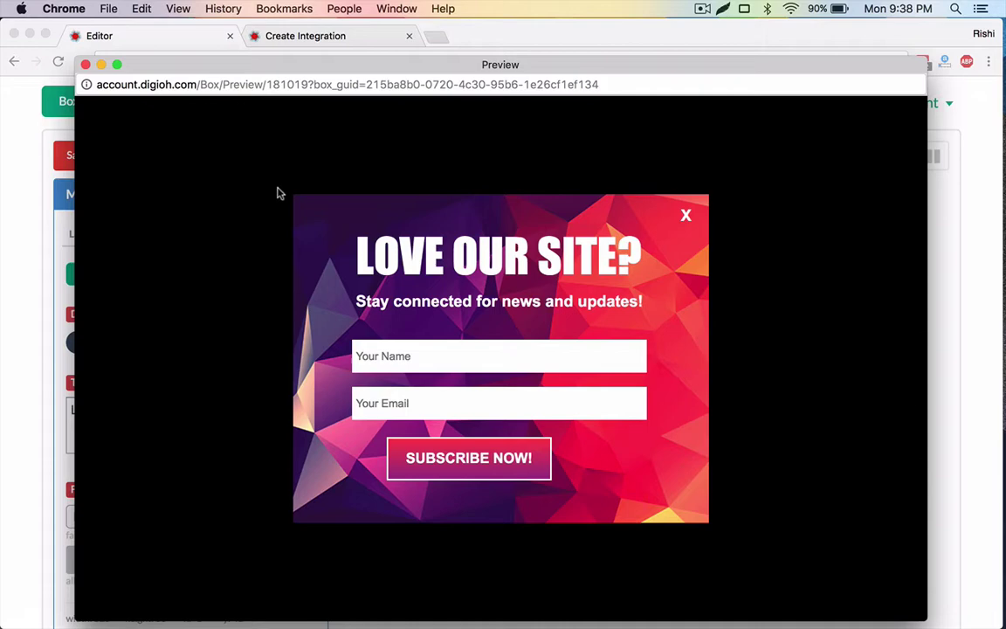
{"action": "left_click", "coordinate": [85, 65]}
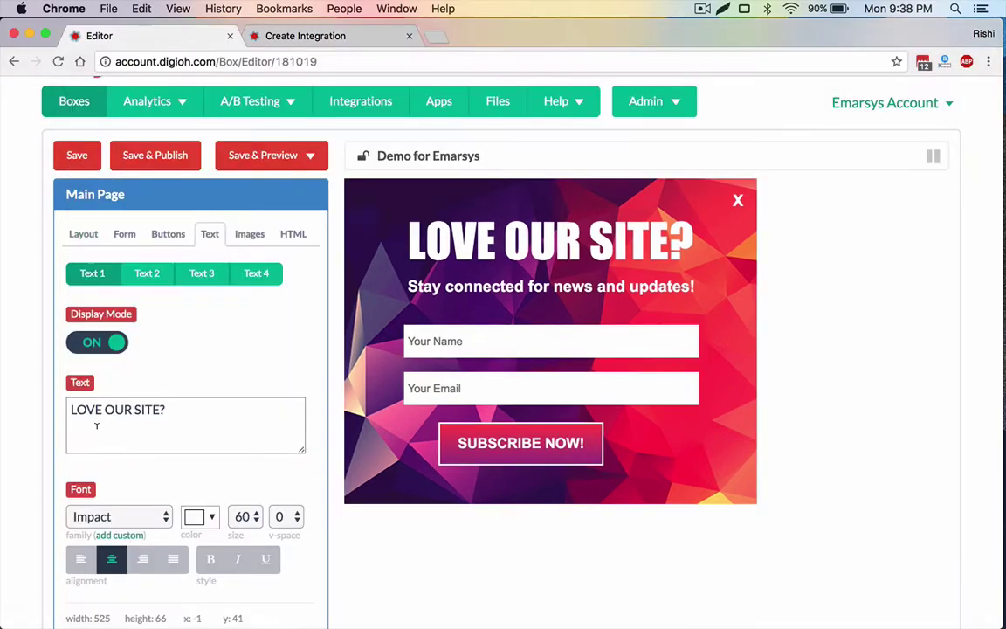
{"action": "scroll", "coordinate": [128, 434], "scroll_direction": "down", "scroll_amount": 3}
{"action": "scroll", "coordinate": [98, 432], "scroll_direction": "down", "scroll_amount": 2}
- Change the Lightbox/Sidebar/Inline/Banner widget type to Sidebar
{"action": "left_click", "coordinate": [232, 428]}
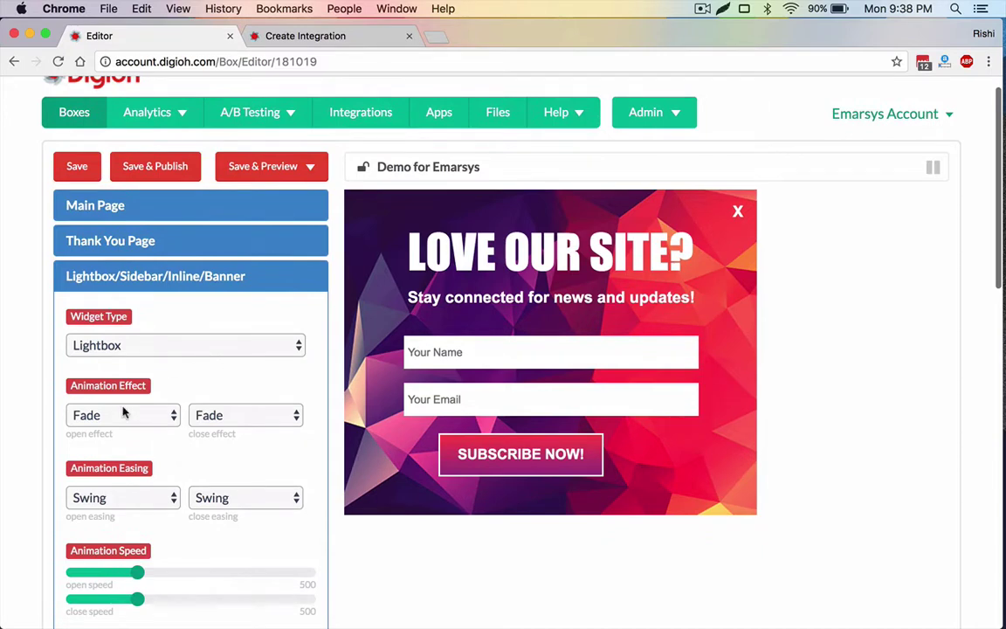
{"action": "scroll", "coordinate": [123, 428], "scroll_direction": "down", "scroll_amount": 2}
{"action": "scroll", "coordinate": [130, 499], "scroll_direction": "down", "scroll_amount": 3}
{"action": "scroll", "coordinate": [101, 499], "scroll_direction": "down", "scroll_amount": 2}
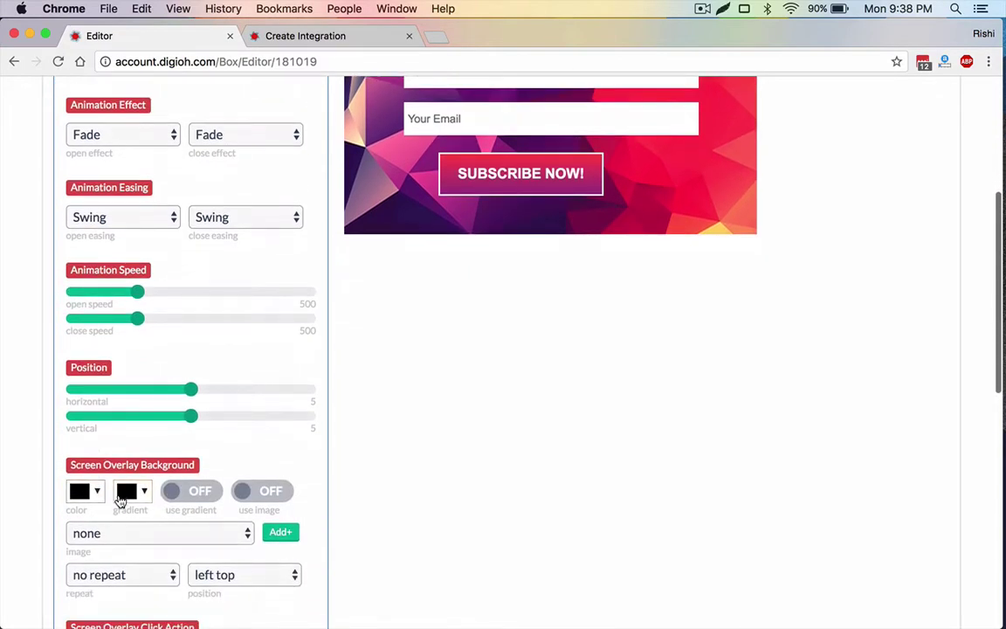
{"action": "scroll", "coordinate": [232, 332], "scroll_direction": "up", "scroll_amount": 1}
{"action": "scroll", "coordinate": [206, 294], "scroll_direction": "up", "scroll_amount": 3}
{"action": "left_click", "coordinate": [175, 190]}
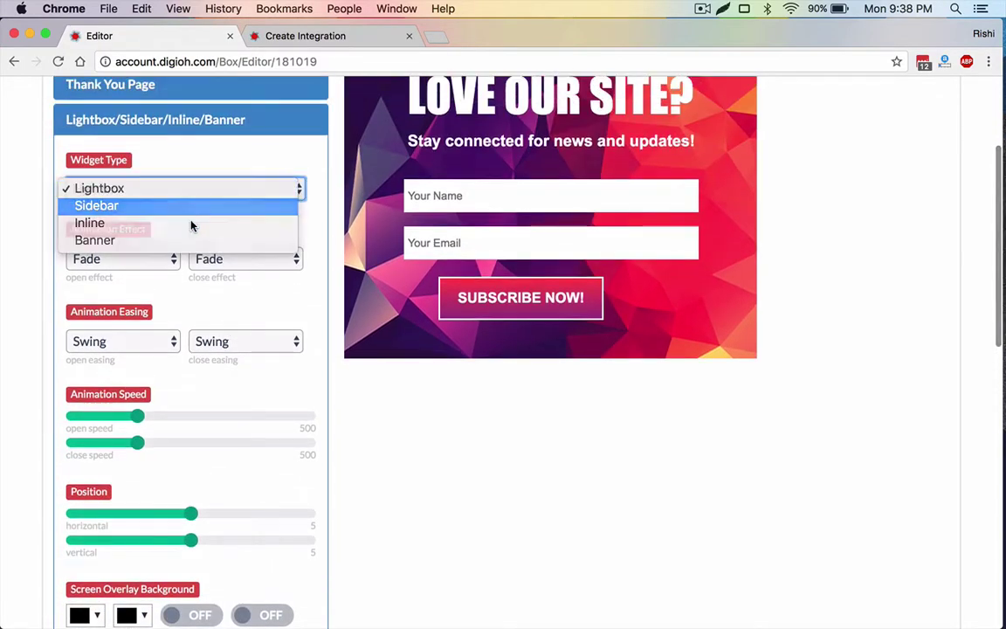
{"action": "left_click", "coordinate": [166, 205]}
- Preview the sidebar on a blank site, then confirm Sidebar as the widget type
{"action": "left_click", "coordinate": [292, 190]}
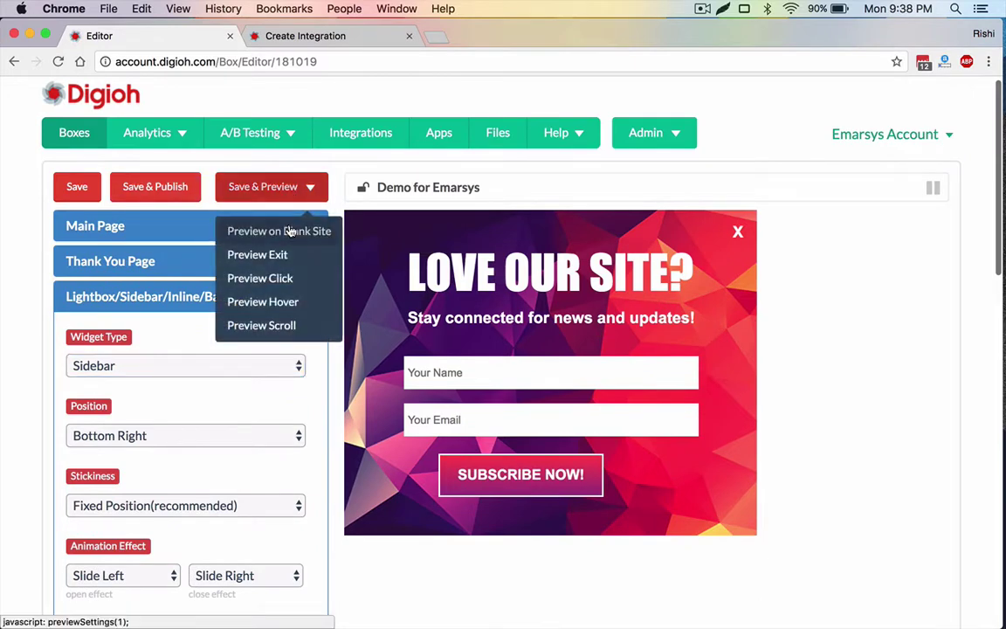
{"action": "left_click", "coordinate": [291, 229]}
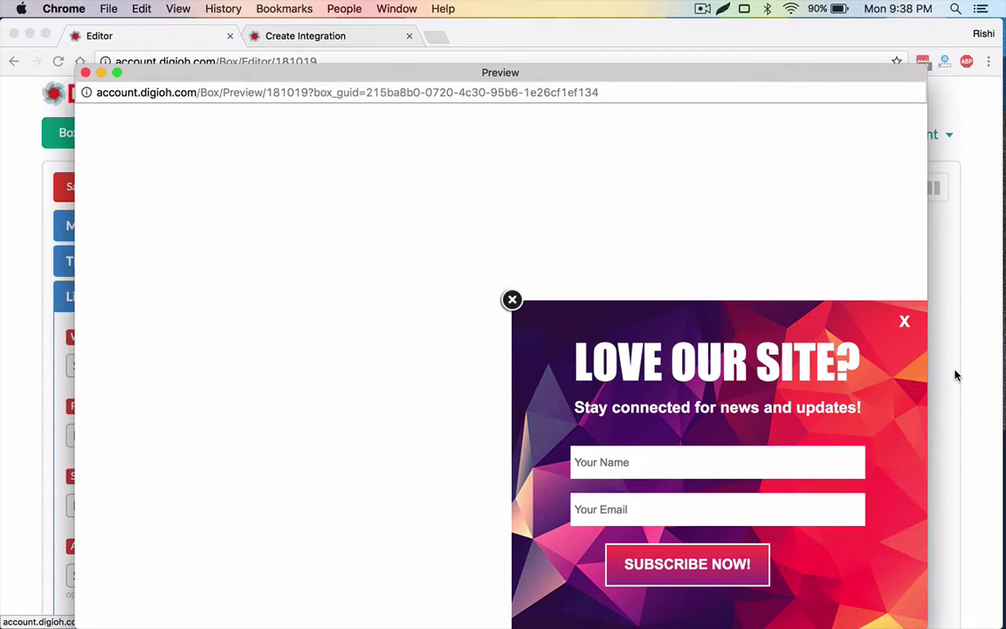
{"action": "left_click", "coordinate": [85, 73]}
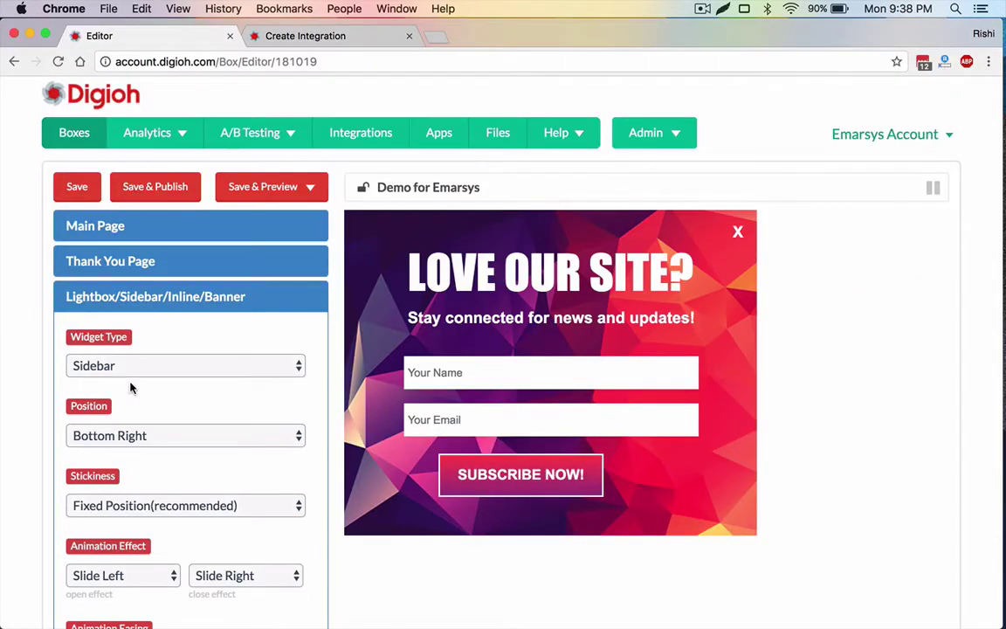
{"action": "left_click", "coordinate": [123, 362]}
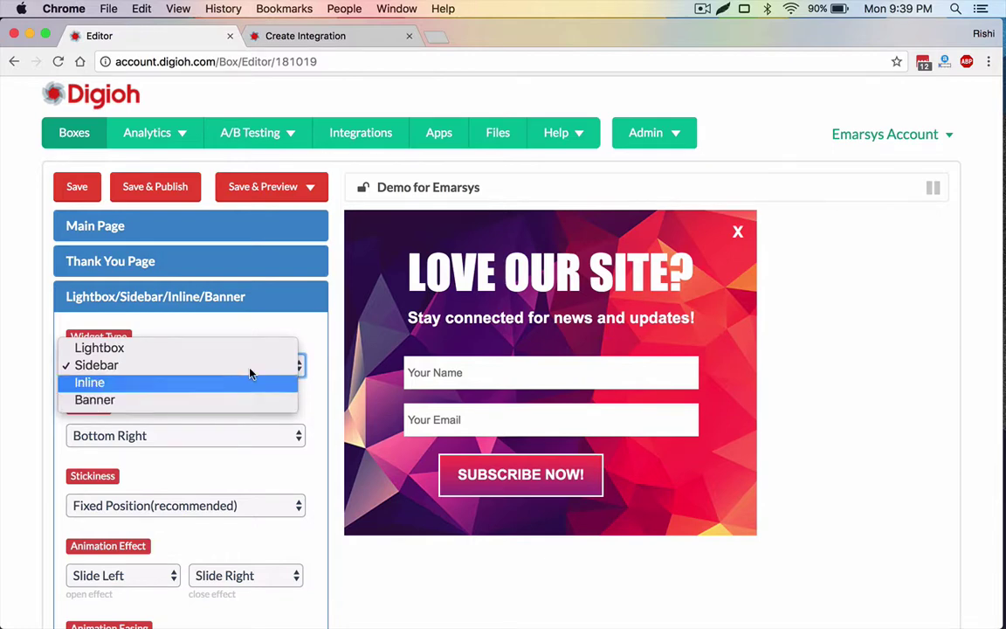
{"action": "left_click", "coordinate": [312, 337]}
{"action": "scroll", "coordinate": [214, 471], "scroll_direction": "down", "scroll_amount": 2}
{"action": "scroll", "coordinate": [213, 472], "scroll_direction": "down", "scroll_amount": 3}
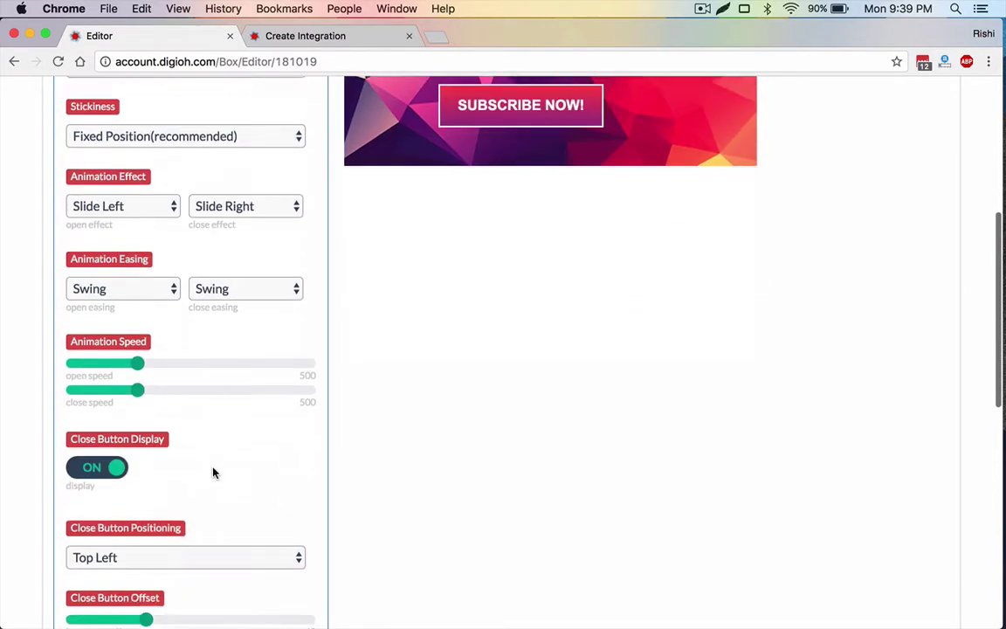
{"action": "scroll", "coordinate": [213, 471], "scroll_direction": "down", "scroll_amount": 10}
- Add a Display Until 'This Lightbox form is submitted' condition rule
{"action": "left_click", "coordinate": [128, 469]}
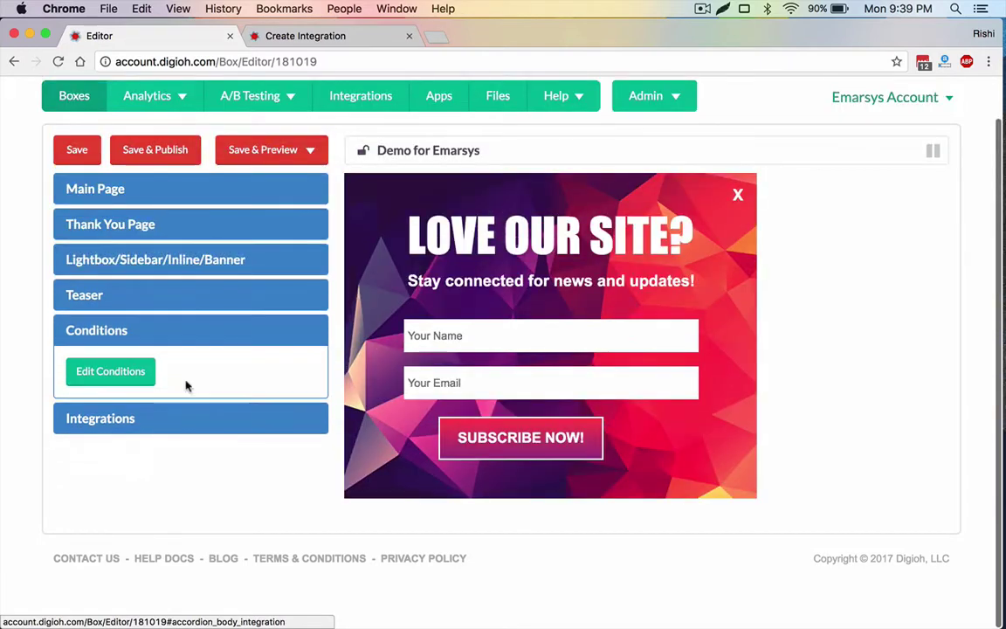
{"action": "left_click", "coordinate": [136, 379]}
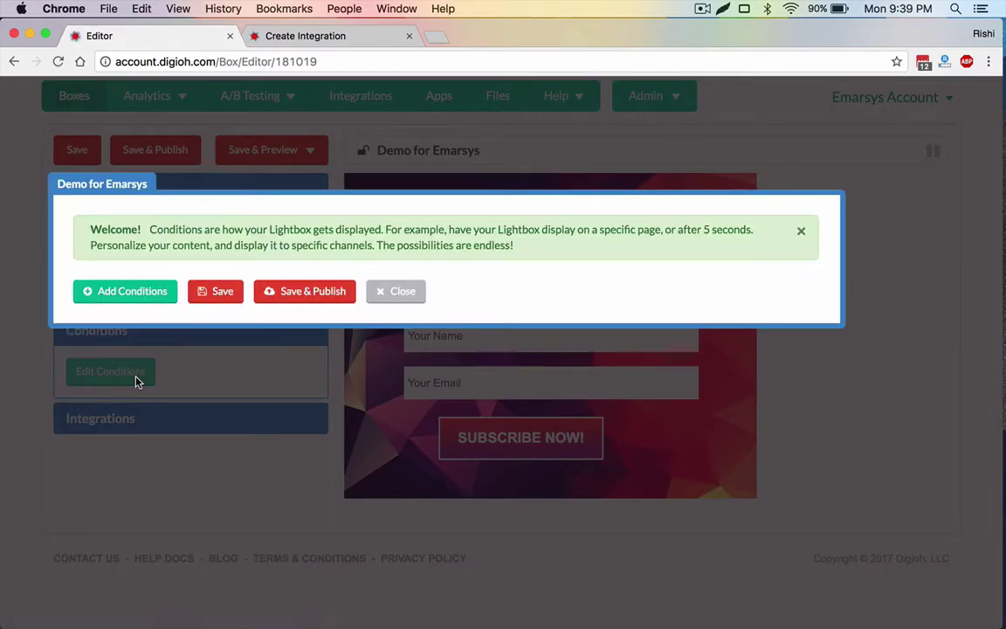
{"action": "left_click", "coordinate": [118, 294]}
{"action": "left_click", "coordinate": [685, 305]}
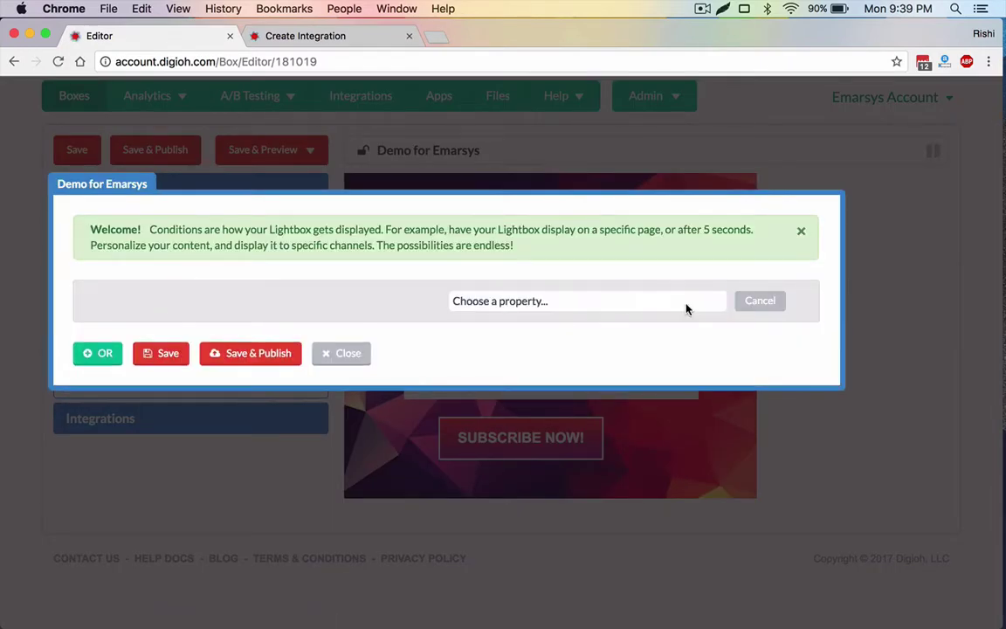
{"action": "left_click", "coordinate": [557, 306]}
{"action": "left_click", "coordinate": [551, 334]}
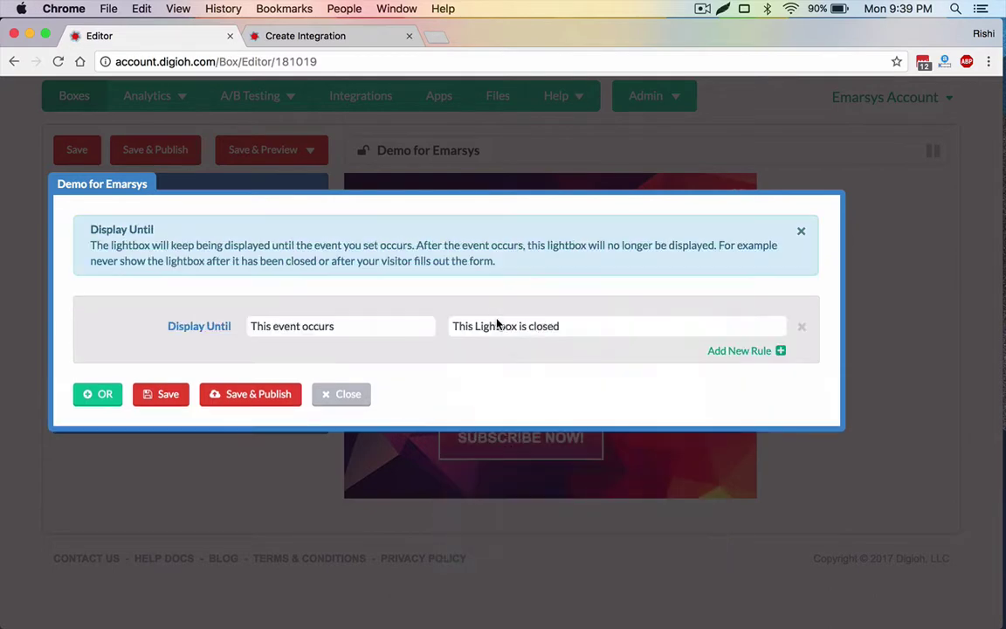
{"action": "left_click", "coordinate": [510, 327]}
{"action": "left_click", "coordinate": [512, 343]}
- Add a rule requiring the Current Page URL to contain '/checkout/'
{"action": "left_click", "coordinate": [734, 351]}
{"action": "left_click", "coordinate": [546, 358]}
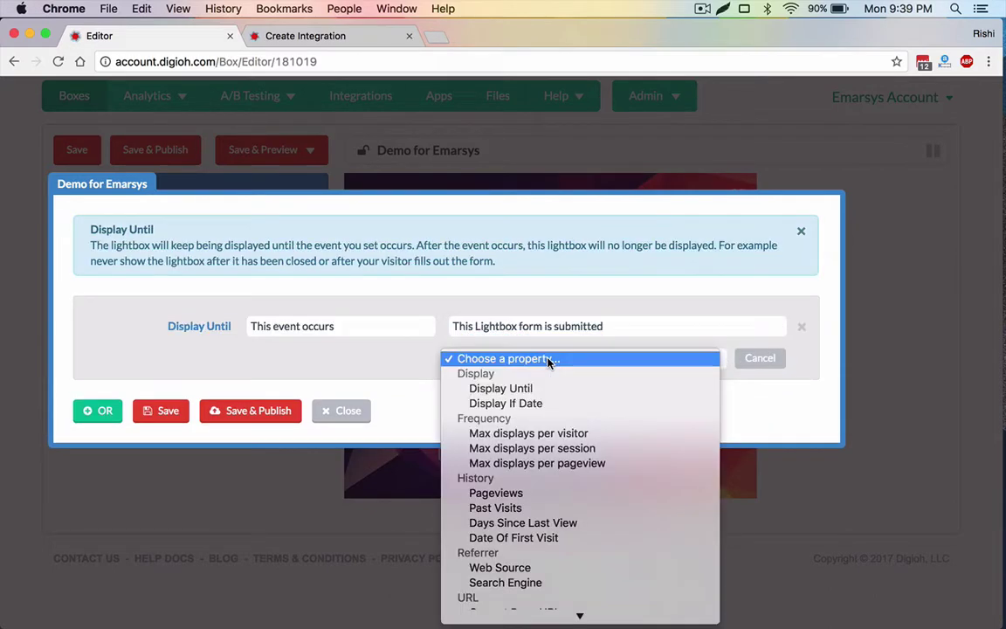
{"action": "scroll", "coordinate": [544, 425], "scroll_direction": "down", "scroll_amount": 1}
{"action": "left_click", "coordinate": [546, 423]}
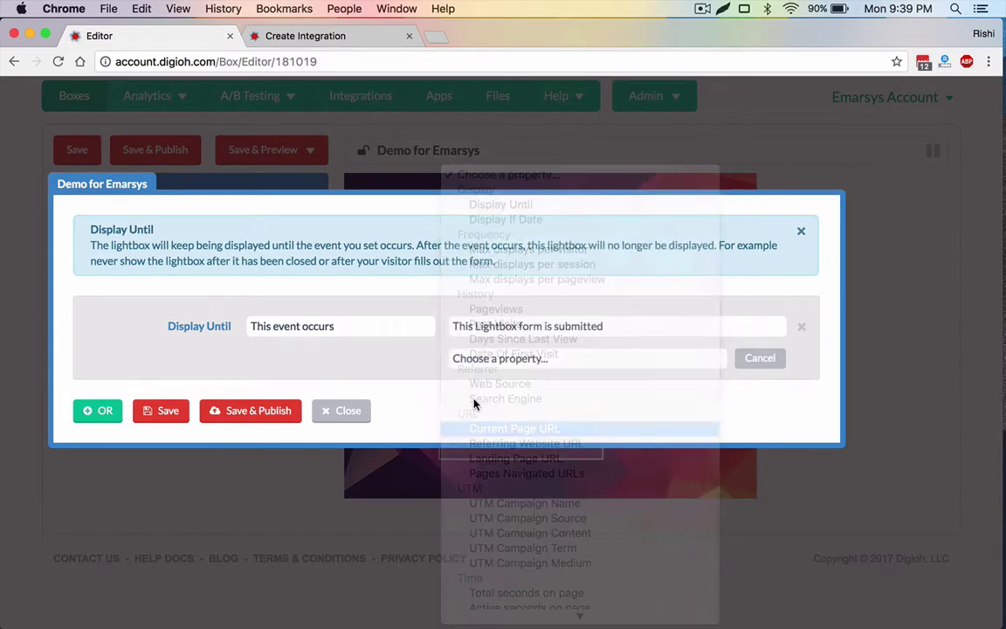
{"action": "triple_click", "coordinate": [516, 373]}
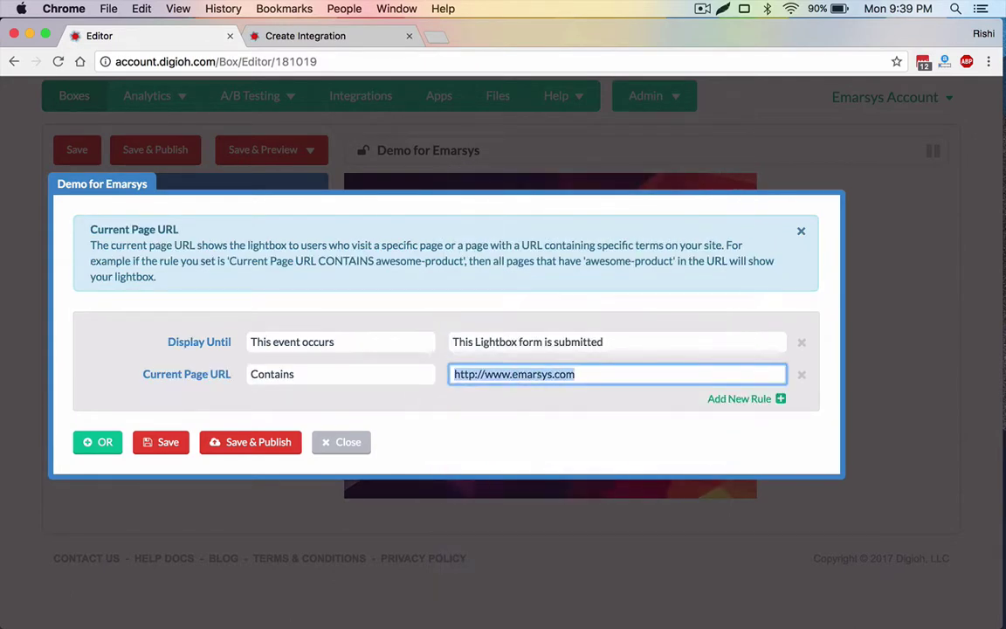
{"action": "type", "text": "/sports/"}
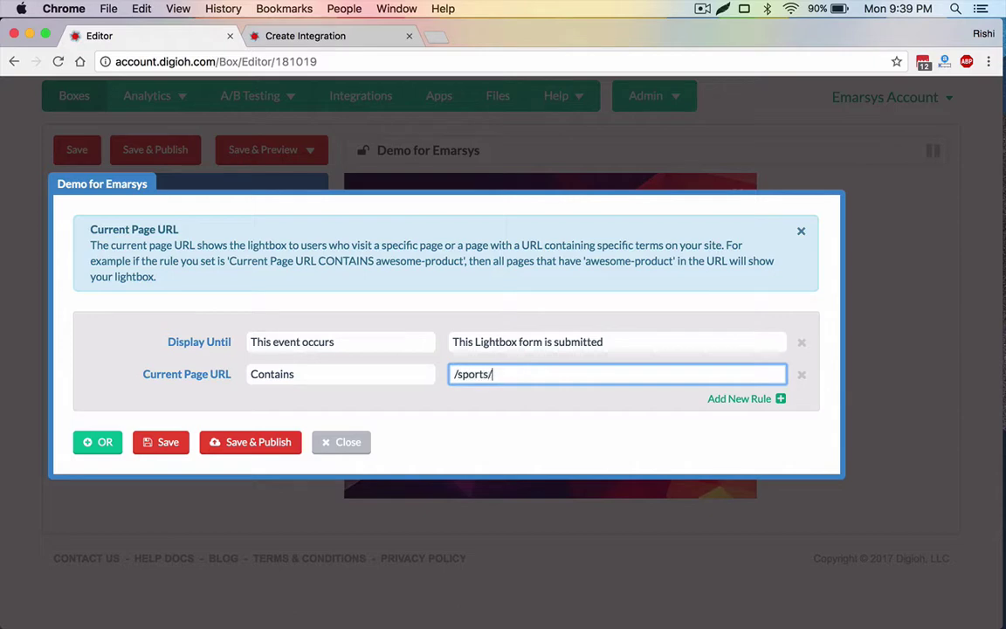
{"action": "key", "text": "super+a"}
{"action": "type", "text": "/che"}
- Add an Exit Intent rule, remove it, and start a new blank third rule
{"action": "left_click", "coordinate": [736, 399]}
{"action": "left_click", "coordinate": [591, 412]}
{"action": "scroll", "coordinate": [591, 416], "scroll_direction": "down", "scroll_amount": 5}
{"action": "scroll", "coordinate": [591, 376], "scroll_direction": "down", "scroll_amount": 1}
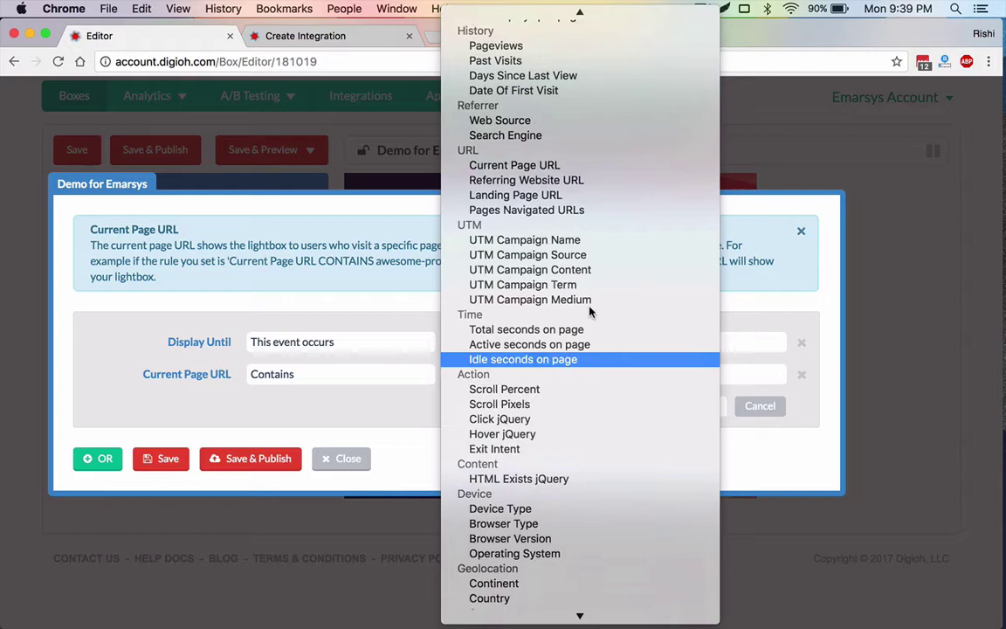
{"action": "left_click", "coordinate": [564, 448]}
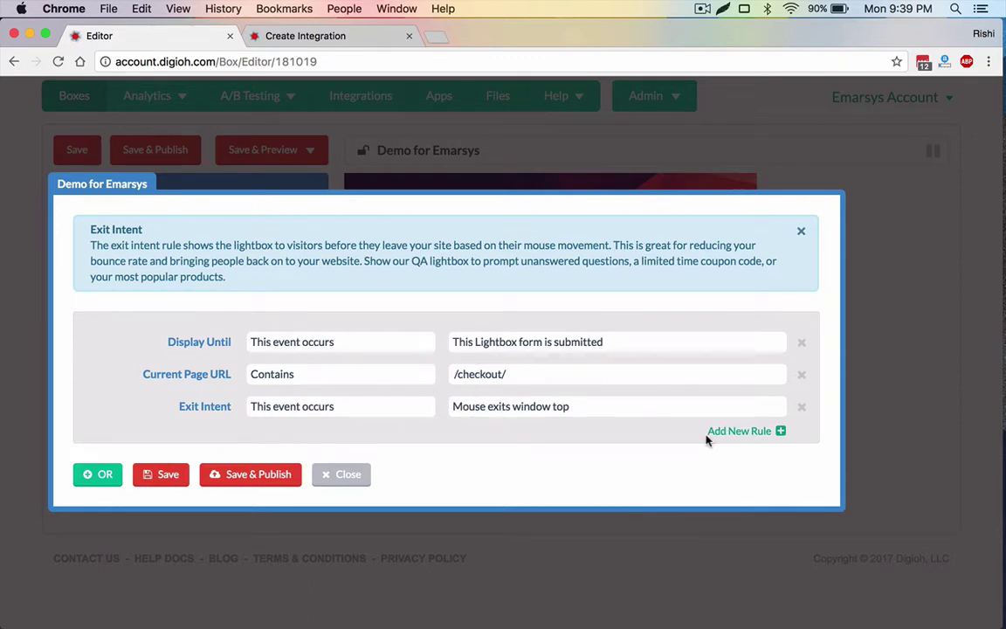
{"action": "left_click", "coordinate": [801, 407]}
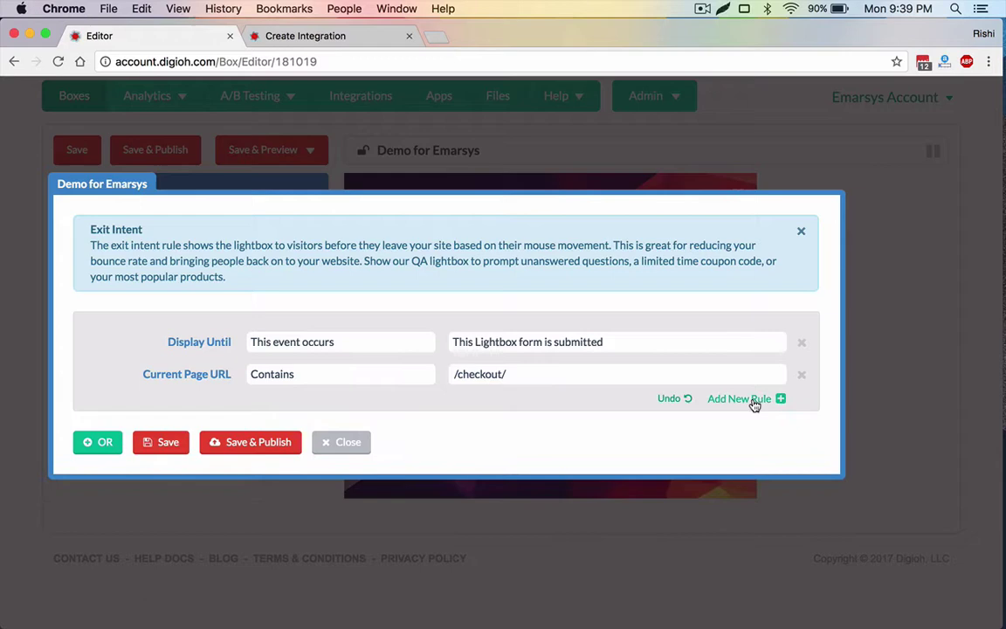
{"action": "left_click", "coordinate": [753, 399]}
{"action": "left_click", "coordinate": [650, 406]}
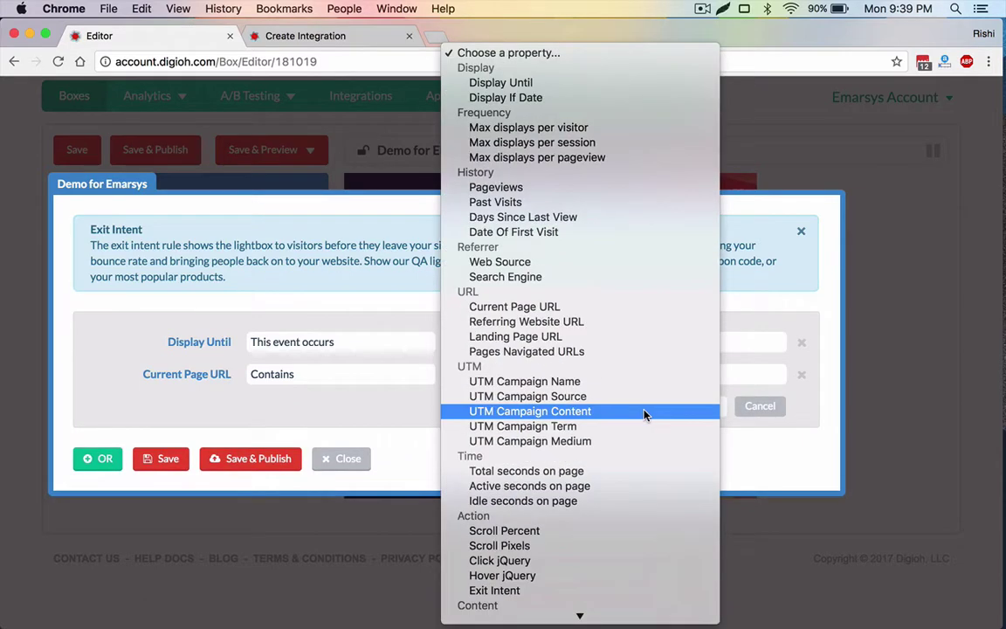
- Add a 'Total seconds on page' rule set to Greater than 2
{"action": "scroll", "coordinate": [564, 345], "scroll_direction": "down", "scroll_amount": 3}
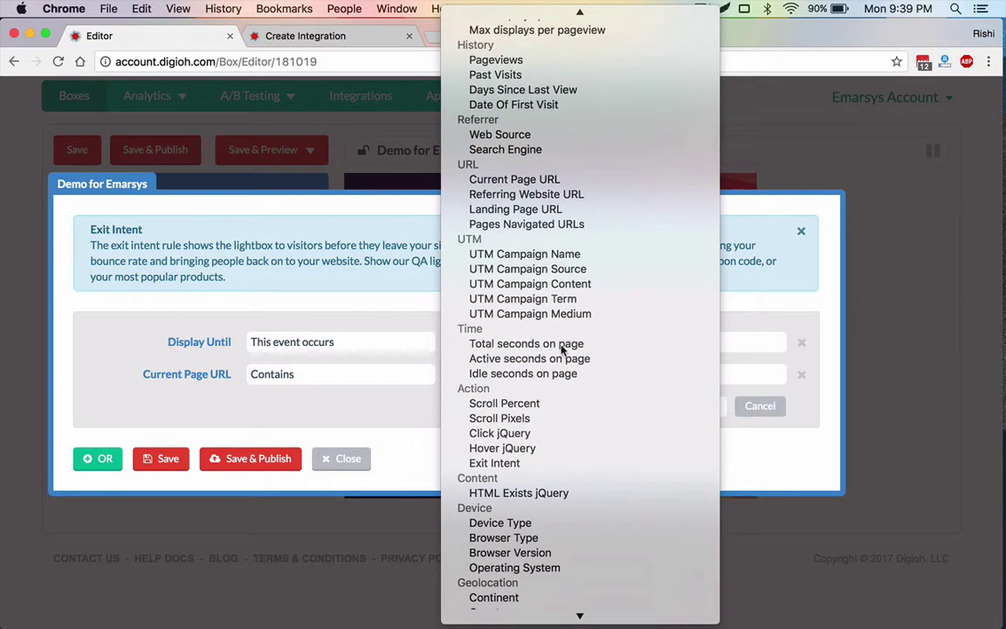
{"action": "left_click", "coordinate": [561, 345]}
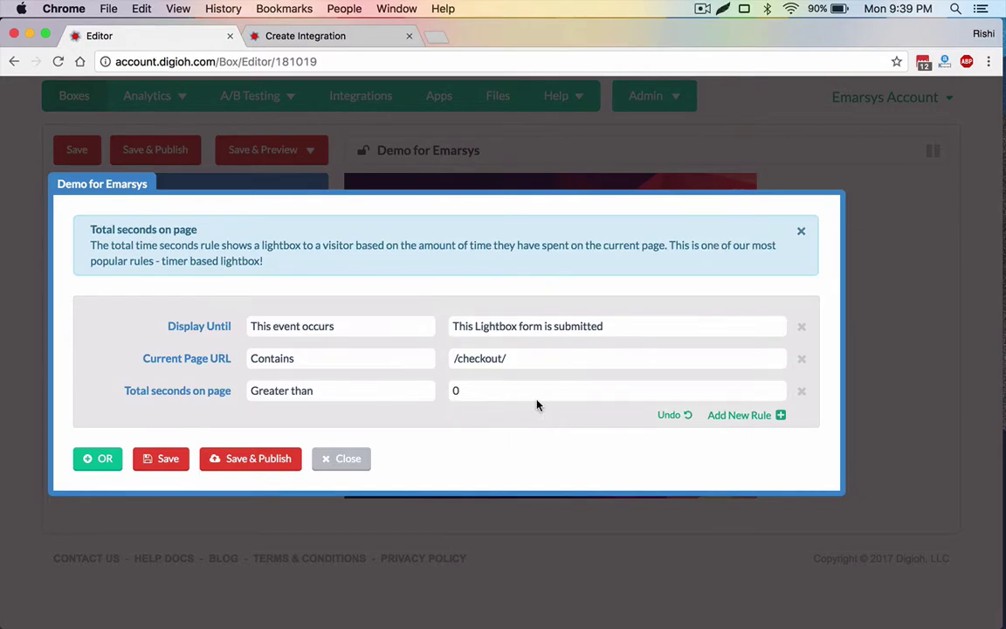
{"action": "left_click", "coordinate": [531, 395]}
{"action": "left_click", "coordinate": [529, 395]}
{"action": "left_click", "coordinate": [529, 400]}
{"action": "left_click", "coordinate": [528, 424]}
- Start another rule and browse the available condition properties
{"action": "left_click", "coordinate": [751, 416]}
{"action": "left_click", "coordinate": [639, 427]}
{"action": "scroll", "coordinate": [638, 426], "scroll_direction": "down", "scroll_amount": 4}
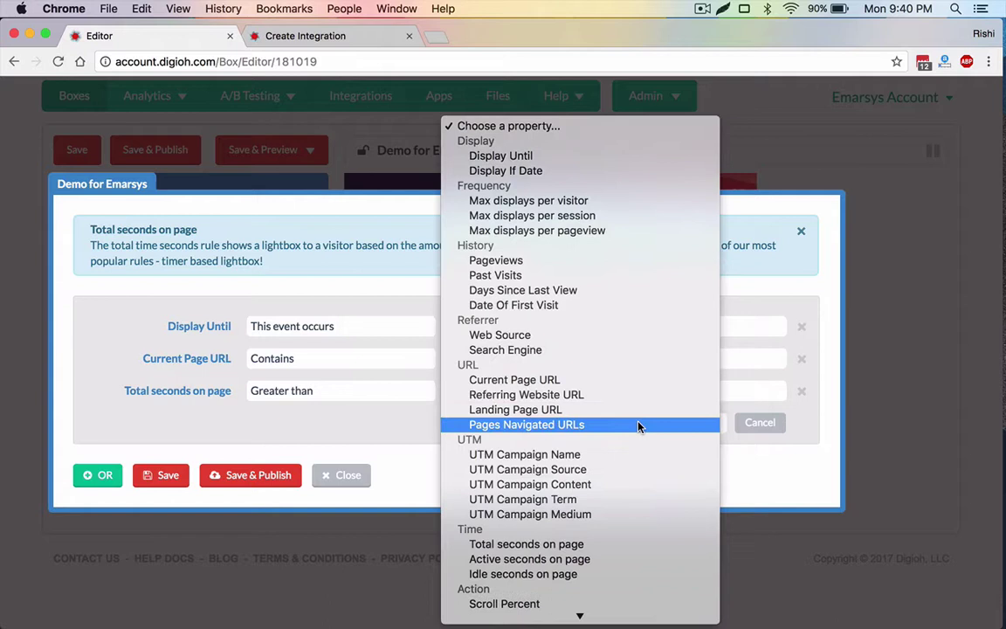
{"action": "scroll", "coordinate": [639, 426], "scroll_direction": "down", "scroll_amount": 1}
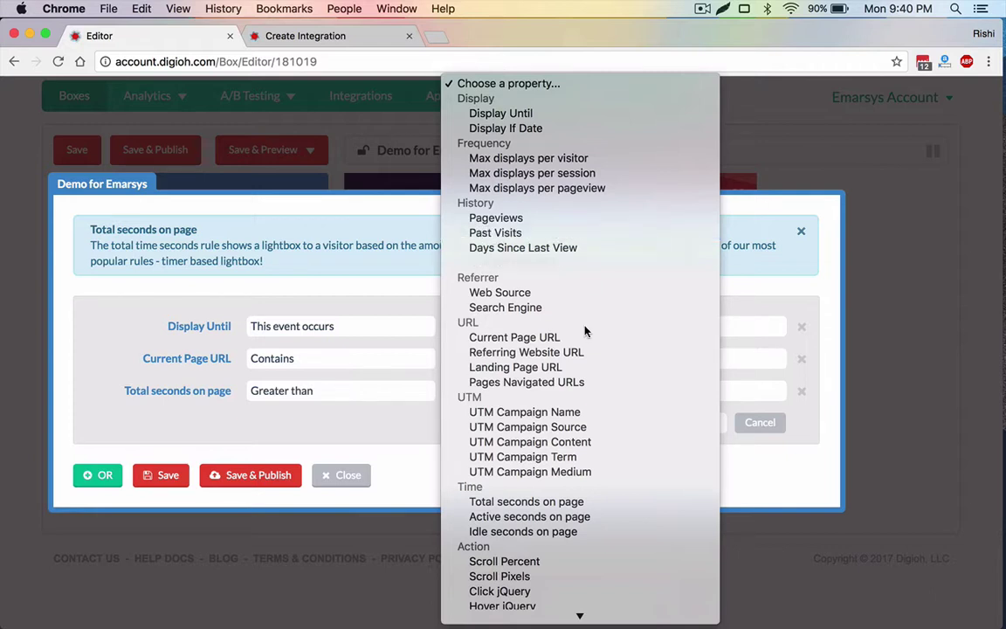
{"action": "scroll", "coordinate": [579, 386], "scroll_direction": "down", "scroll_amount": 2}
{"action": "scroll", "coordinate": [572, 433], "scroll_direction": "down", "scroll_amount": 3}
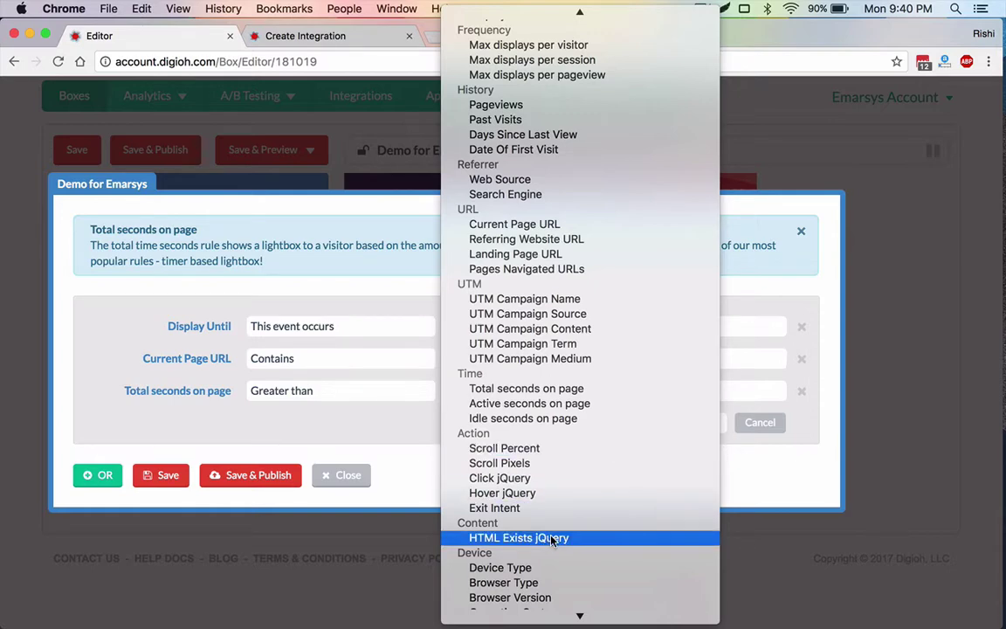
{"action": "scroll", "coordinate": [551, 539], "scroll_direction": "down", "scroll_amount": 4}
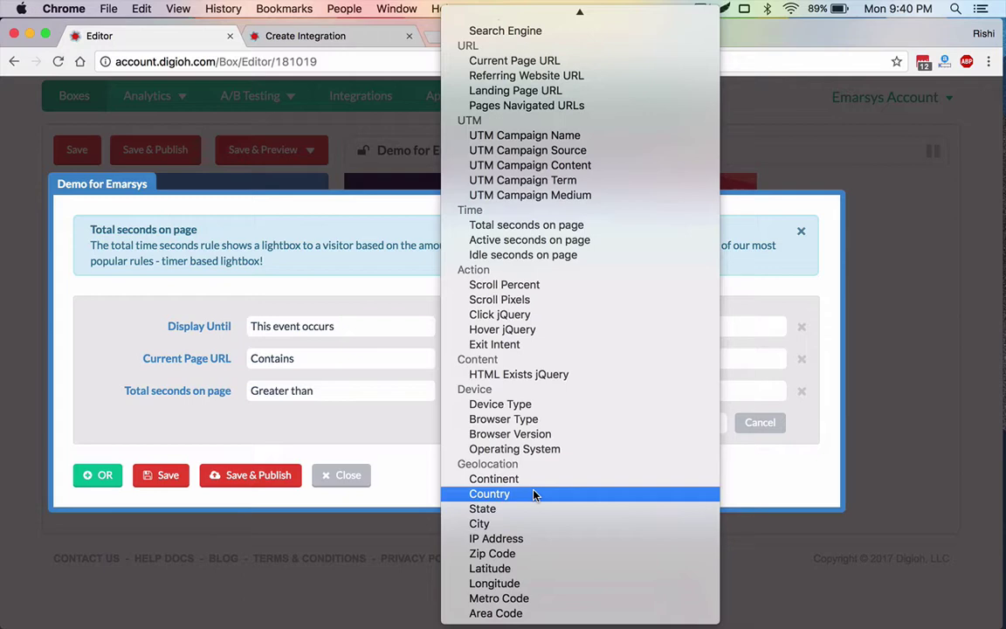
- Discard the empty rule, save the three display conditions, and expand the Main Page settings
{"action": "left_click", "coordinate": [373, 439]}
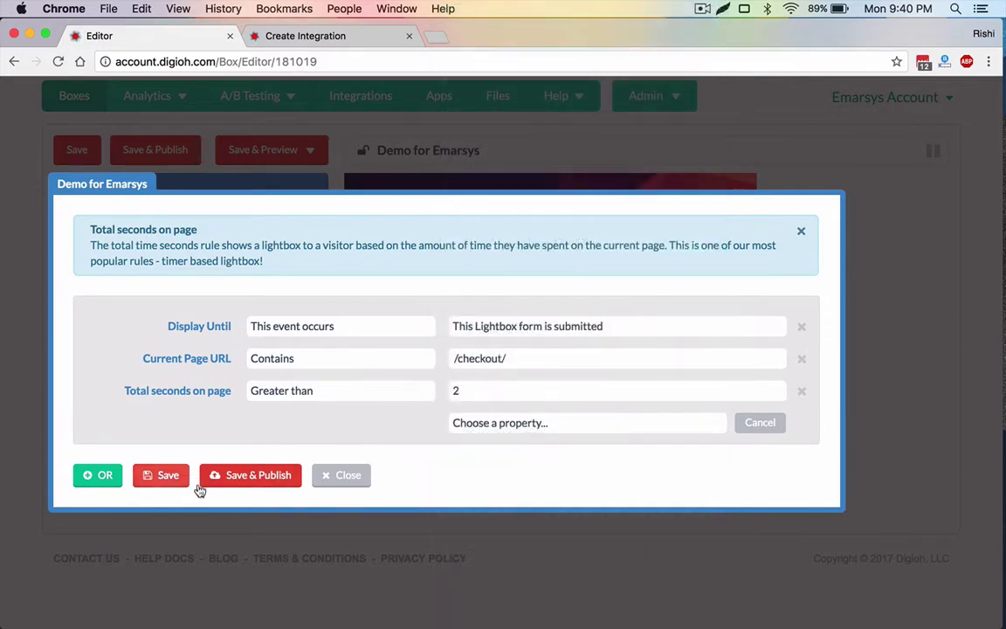
{"action": "left_click", "coordinate": [763, 429]}
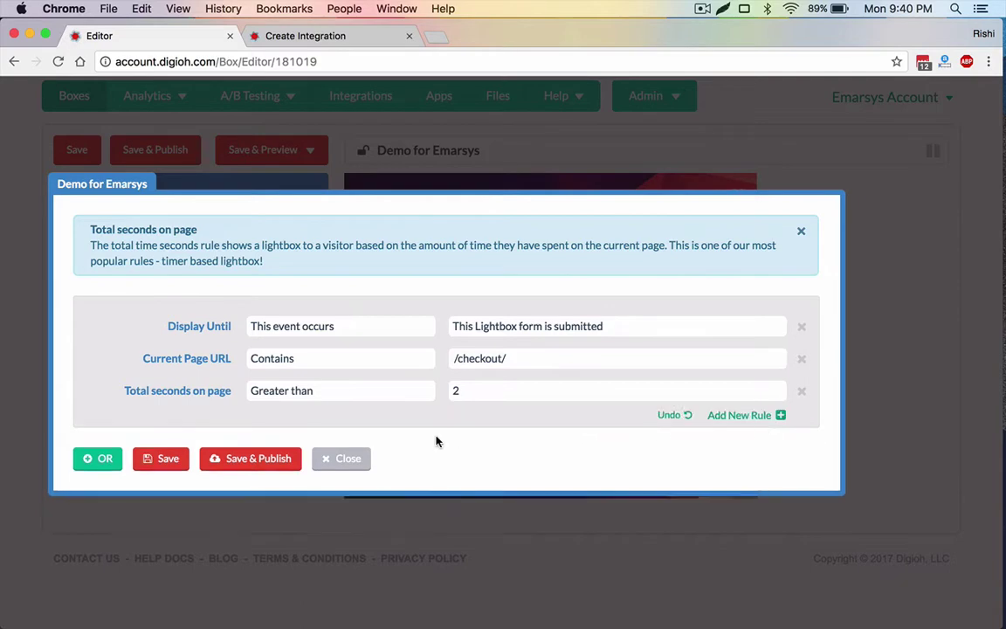
{"action": "left_click", "coordinate": [165, 463]}
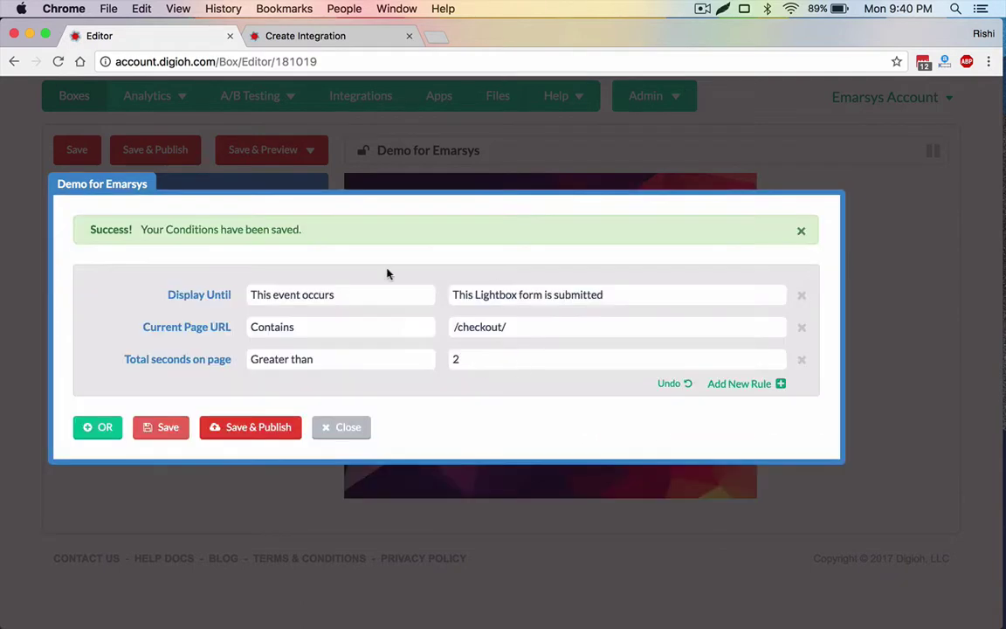
{"action": "left_click", "coordinate": [345, 430]}
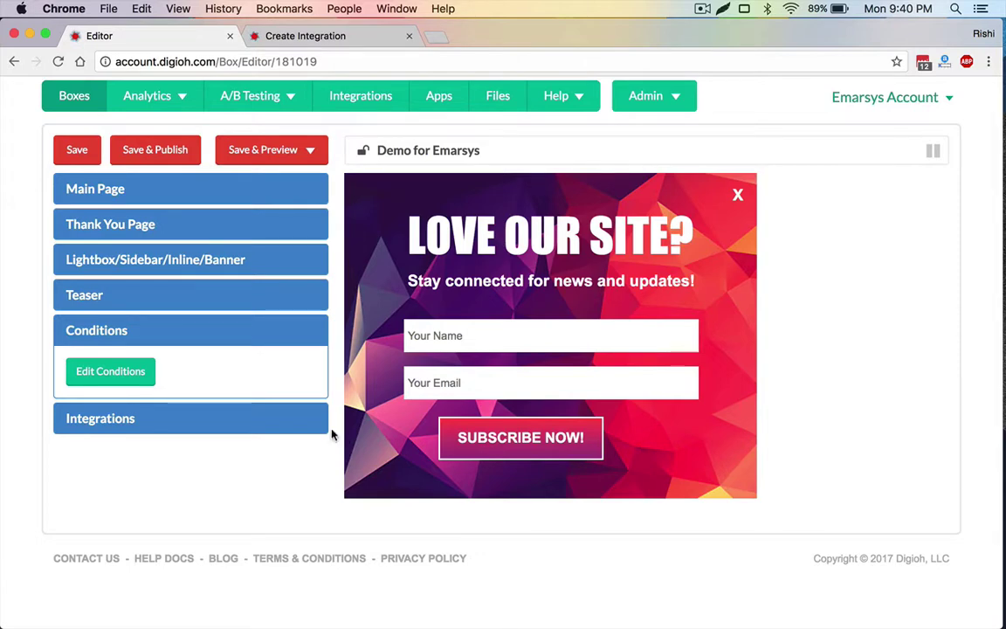
{"action": "left_click", "coordinate": [533, 430]}
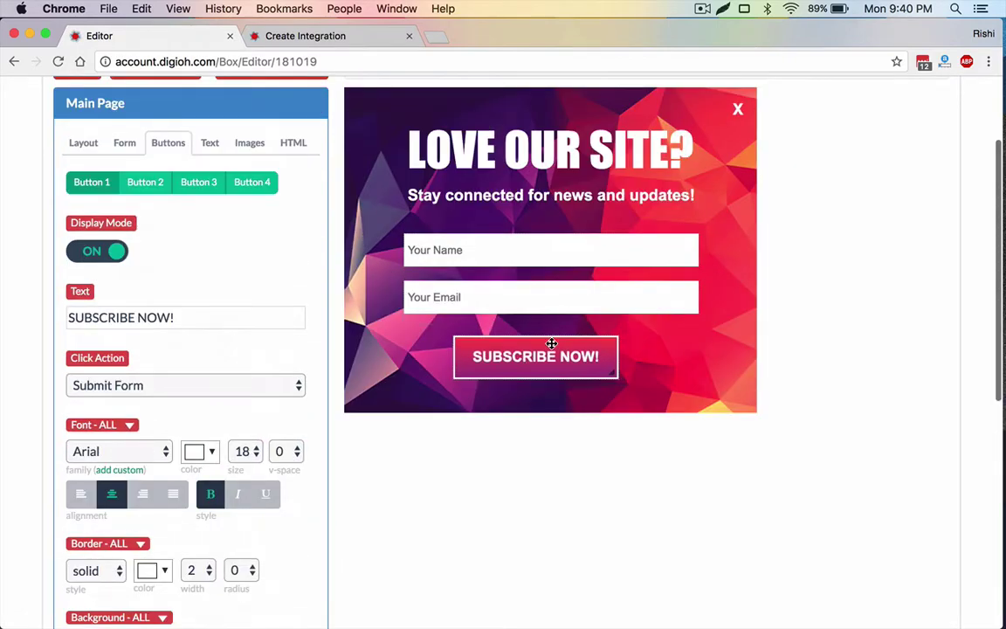
{"action": "scroll", "coordinate": [507, 472], "scroll_direction": "up", "scroll_amount": 3}
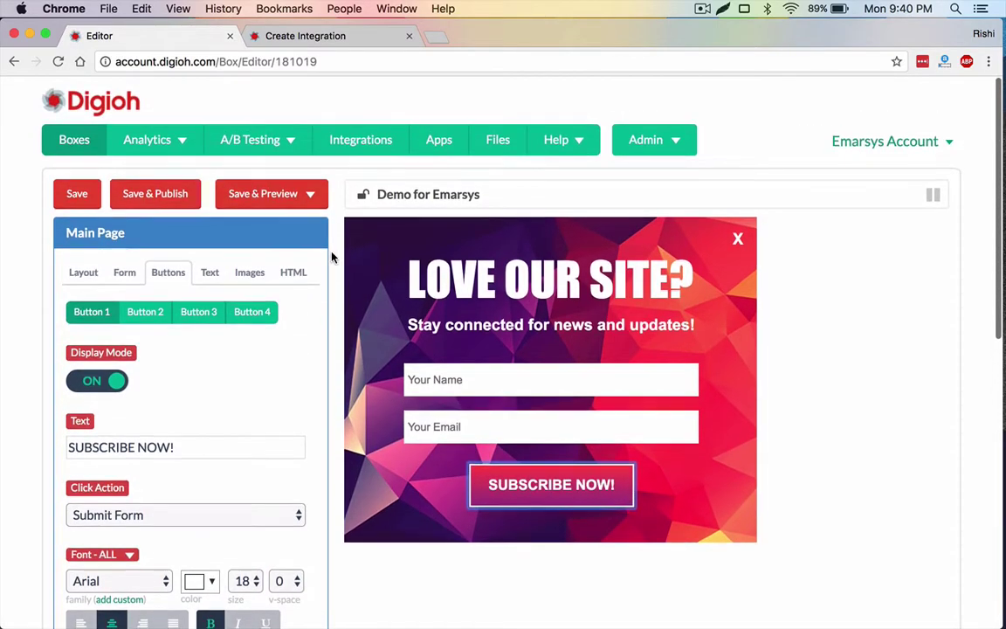
- Create an Emarsys integration with the friendly name 'Emarsys - List 1'
{"action": "left_click", "coordinate": [293, 39]}
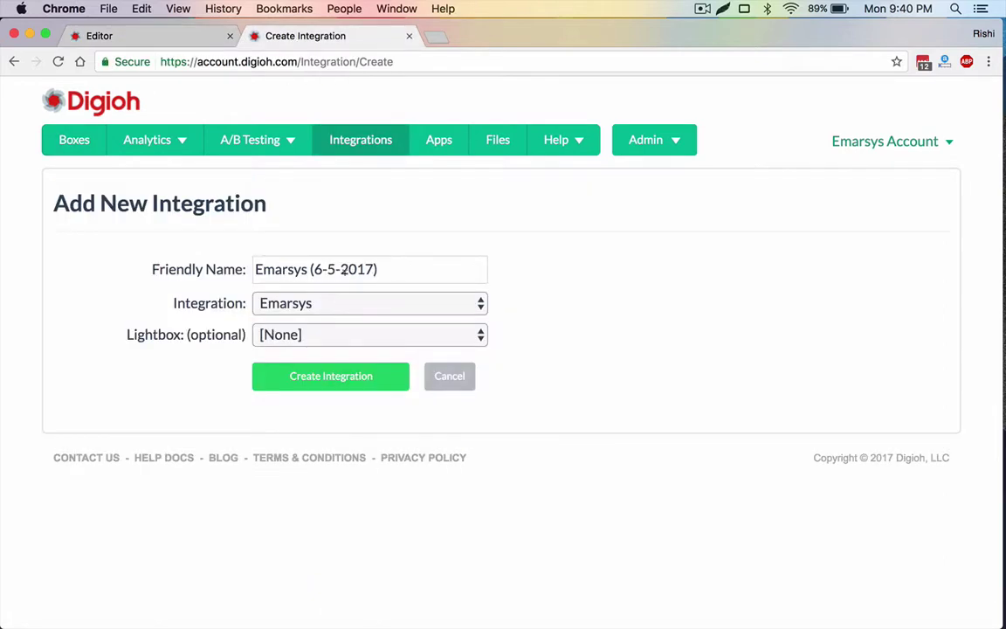
{"action": "left_click", "coordinate": [299, 305]}
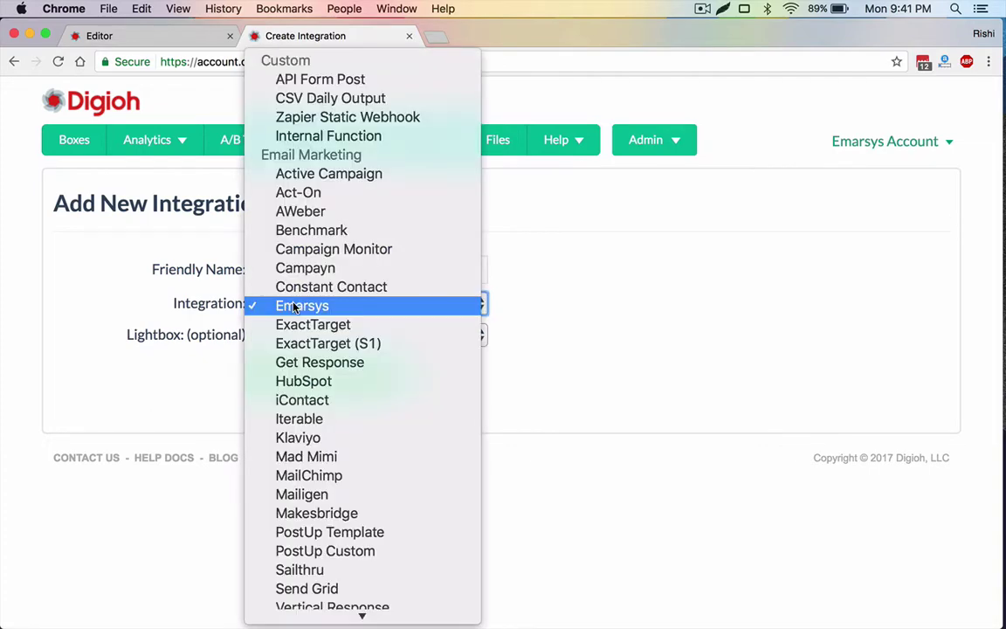
{"action": "left_click_drag", "start_coordinate": [310, 264], "coordinate": [326, 308]}
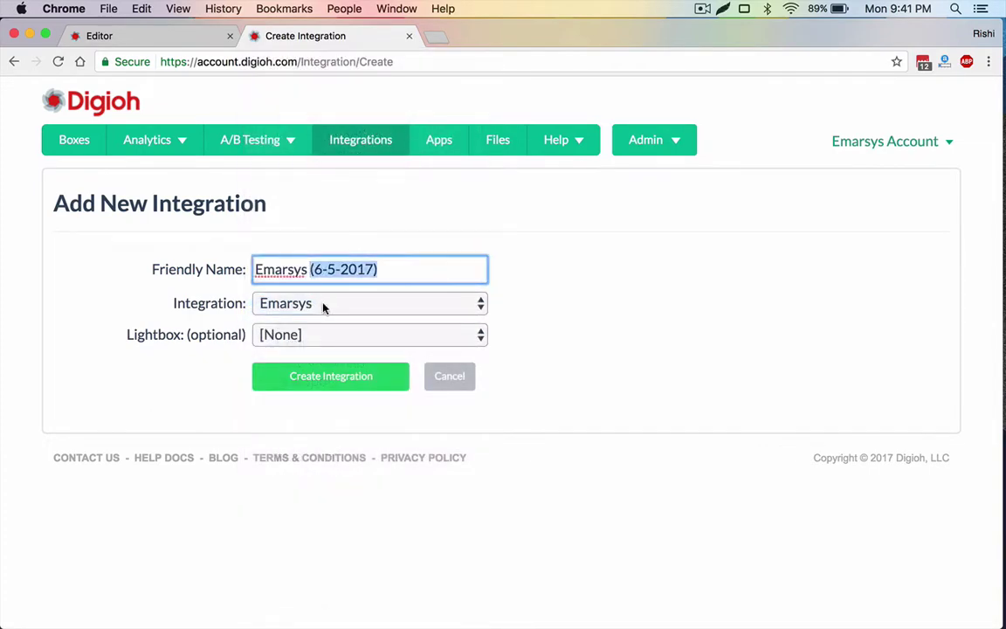
{"action": "type", "text": "- L"}
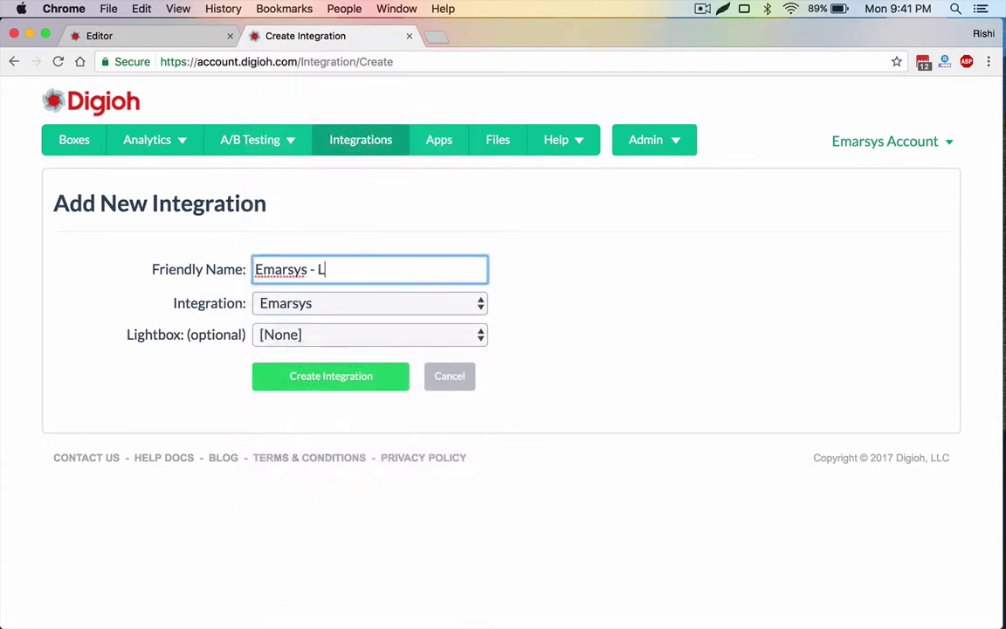
{"action": "type", "text": "ist 1"}
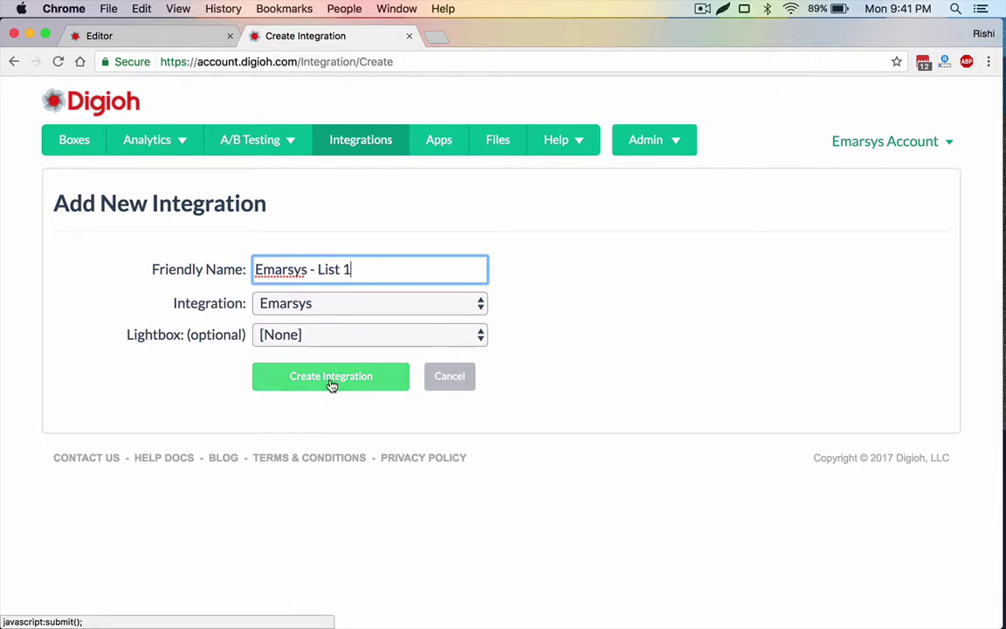
{"action": "left_click", "coordinate": [332, 377]}
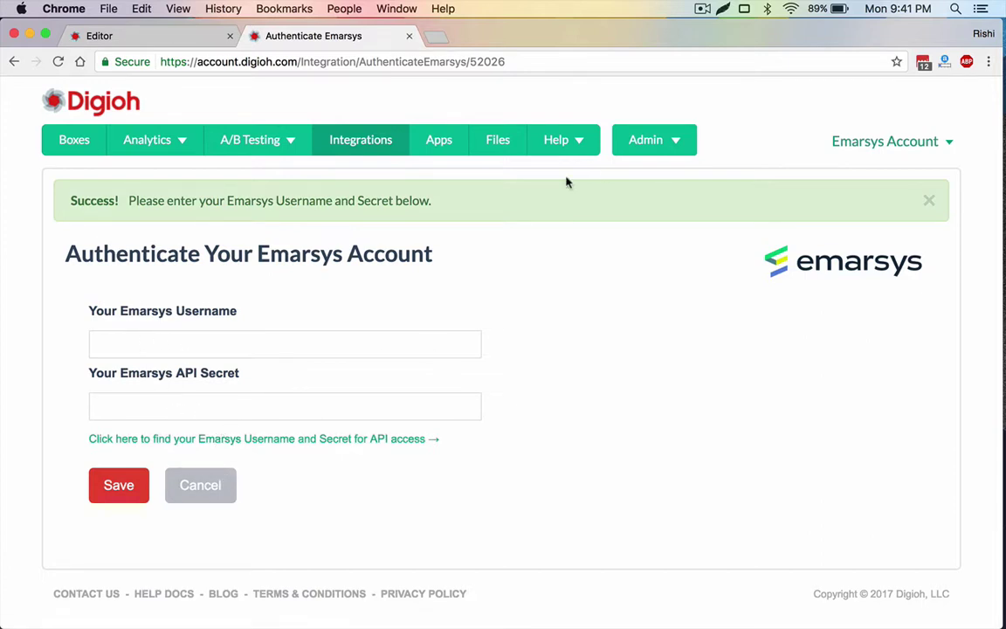
- Link the Emarsys integration to Test List 2
{"action": "left_click", "coordinate": [368, 141]}
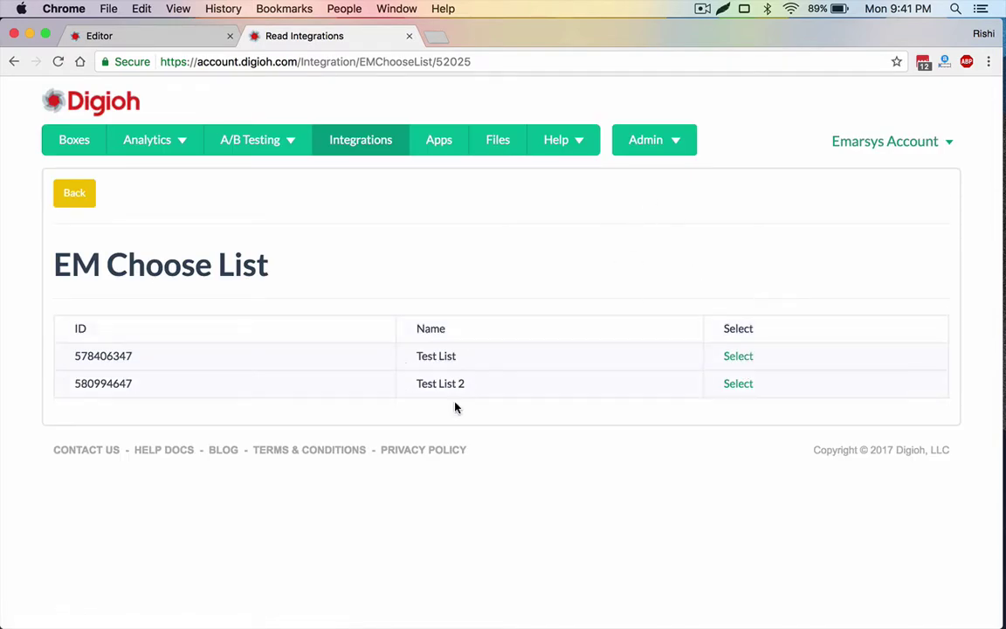
{"action": "left_click", "coordinate": [732, 387]}
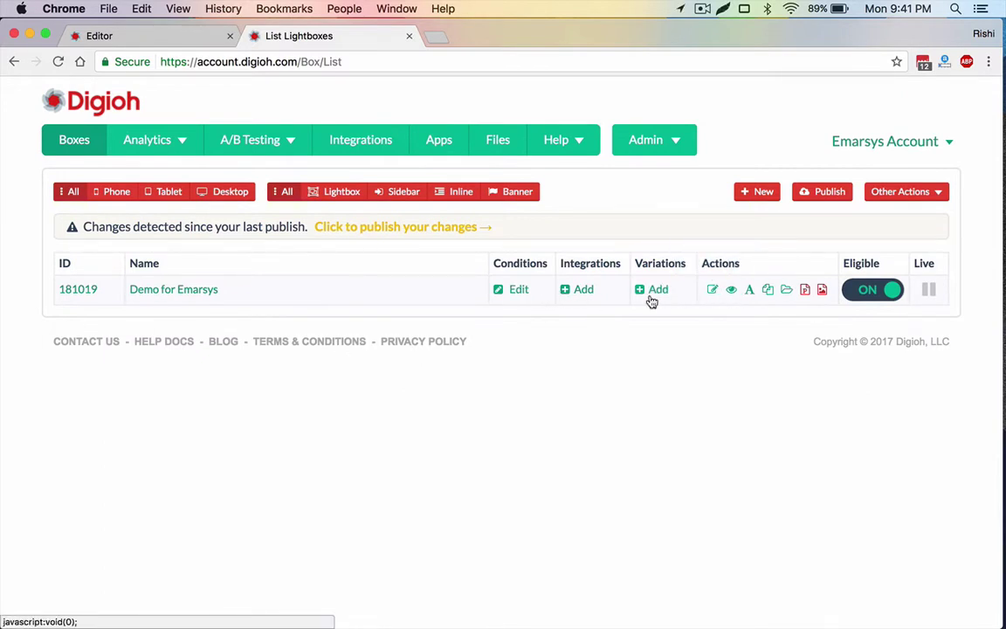
- Attach the Emarsys - Test List and Emarsys - List 1 integrations to Demo for Emarsys
{"action": "left_click", "coordinate": [578, 291]}
{"action": "left_click", "coordinate": [376, 312]}
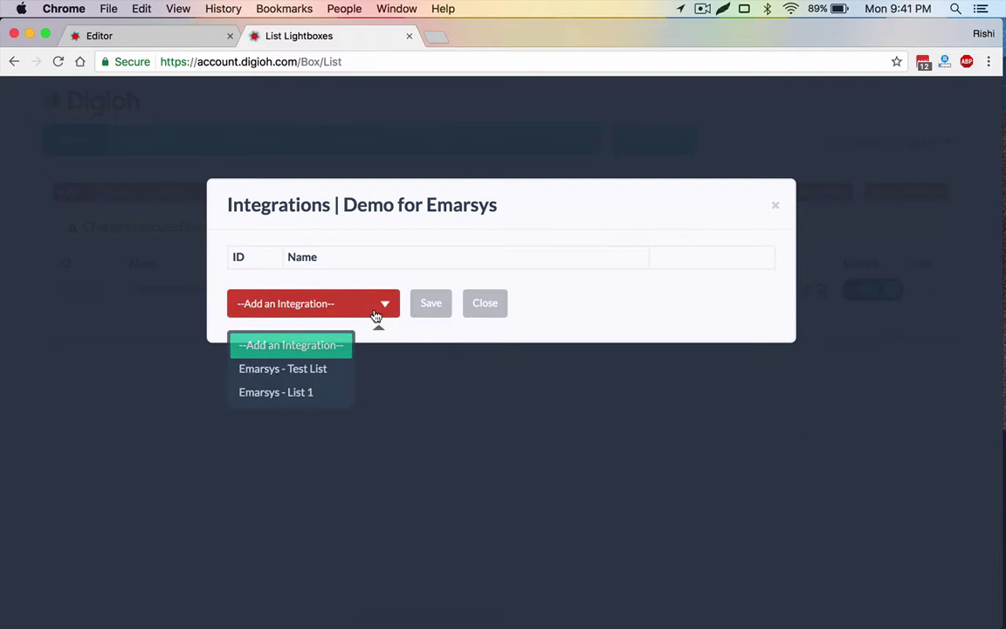
{"action": "left_click", "coordinate": [304, 376]}
{"action": "left_click", "coordinate": [428, 302]}
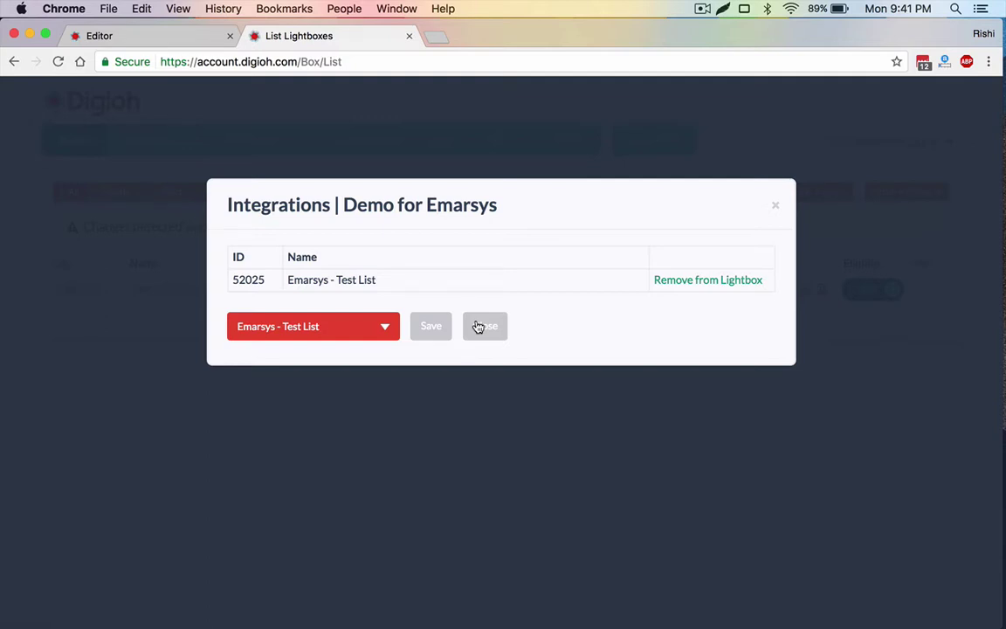
{"action": "left_click", "coordinate": [370, 324]}
{"action": "left_click", "coordinate": [312, 417]}
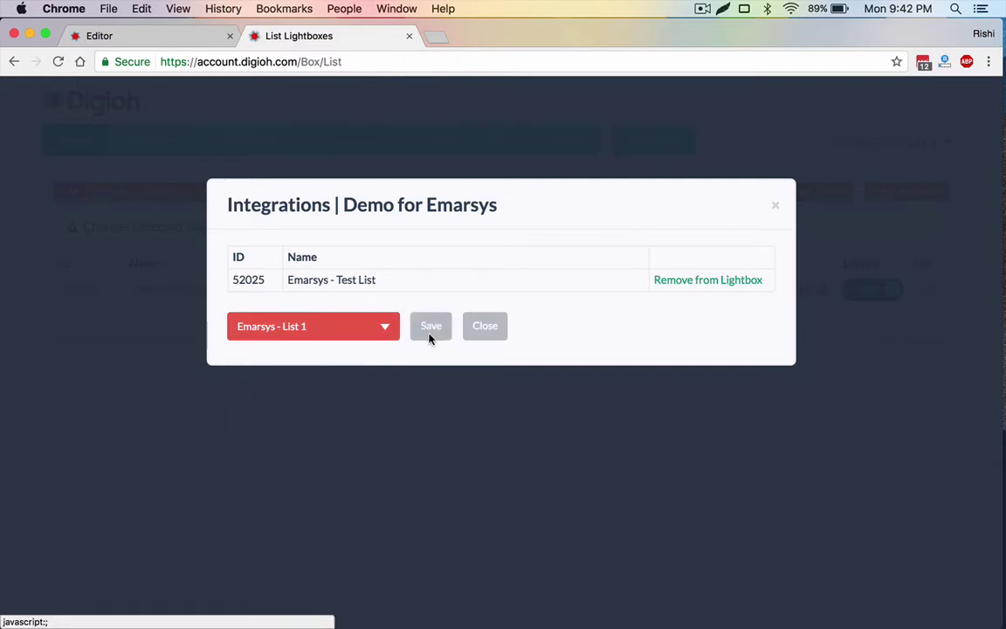
{"action": "left_click", "coordinate": [430, 337]}
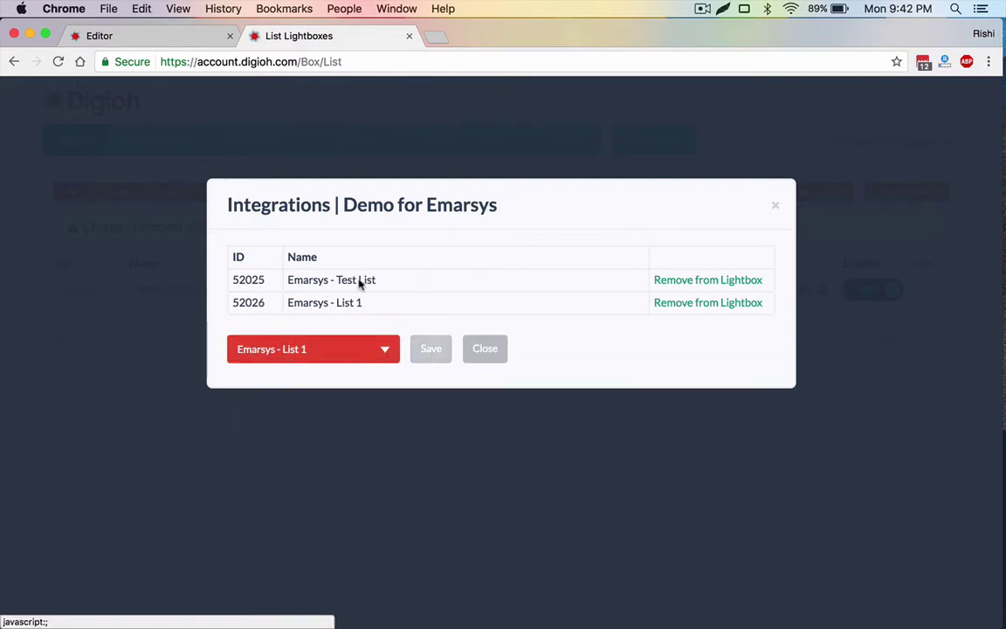
{"action": "left_click", "coordinate": [488, 352]}
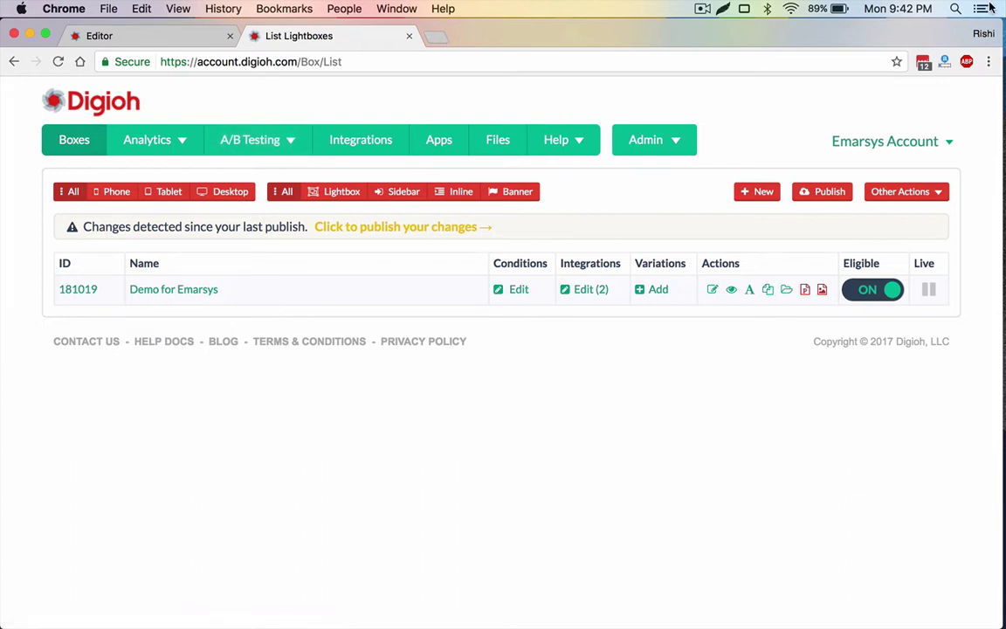
- Launch TextEdit via Spotlight and type the contact's e-mail address into a new document
{"action": "key", "text": "super+space"}
{"action": "type", "text": "tex"}
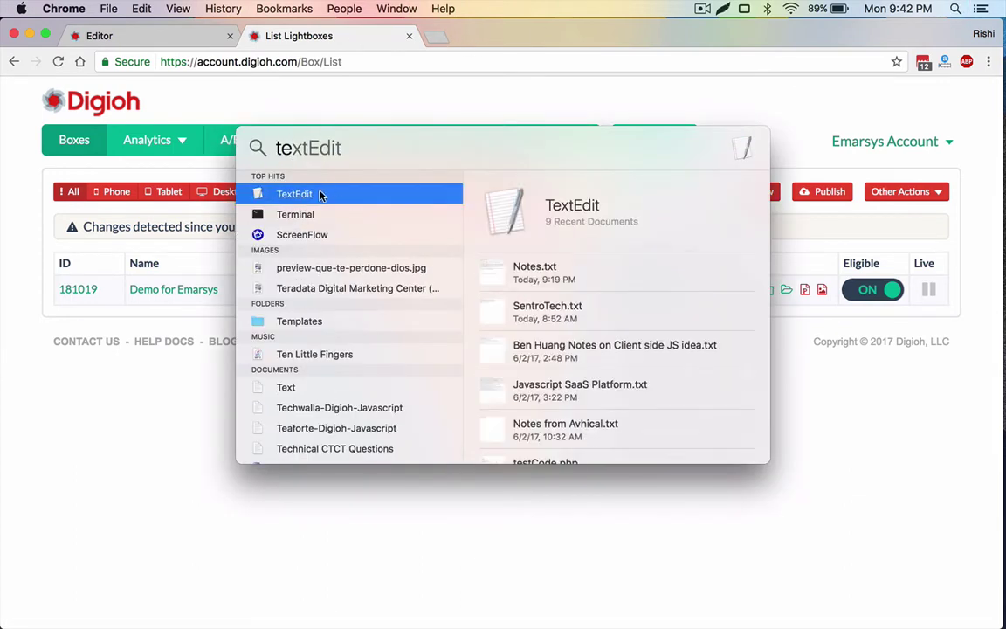
{"action": "key", "text": "Return"}
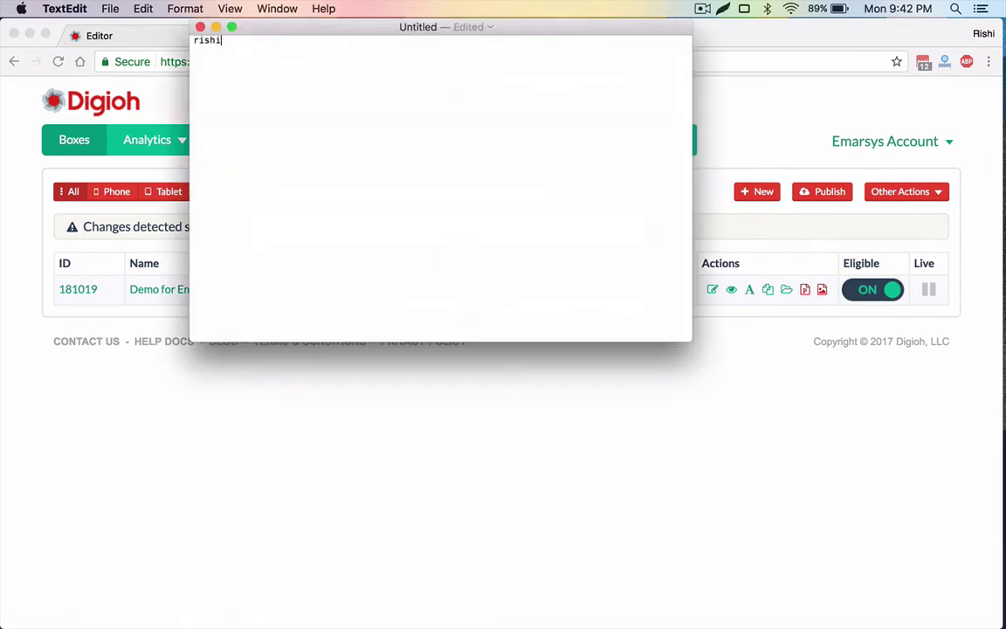
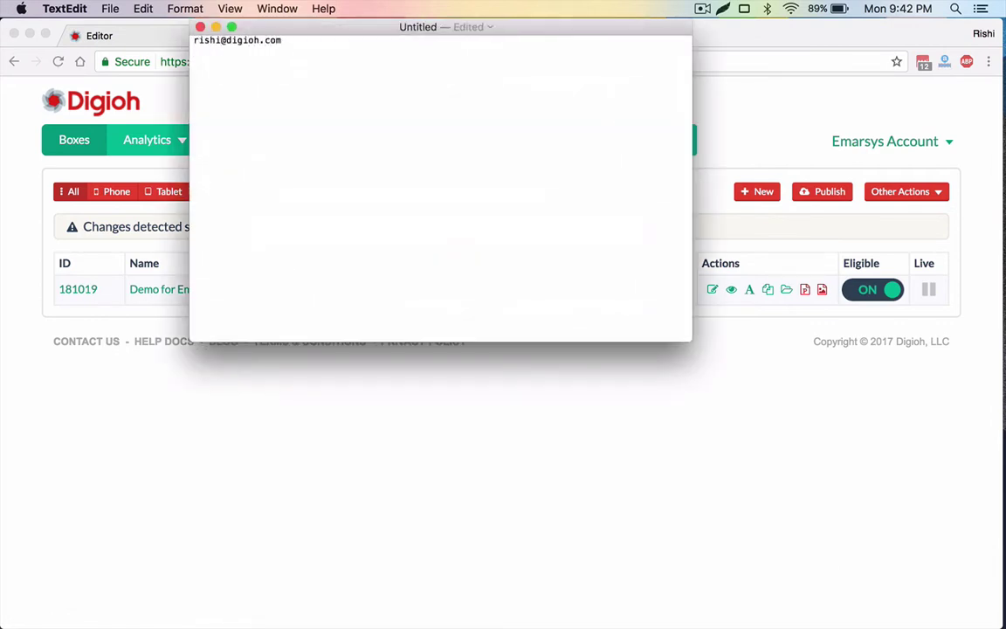